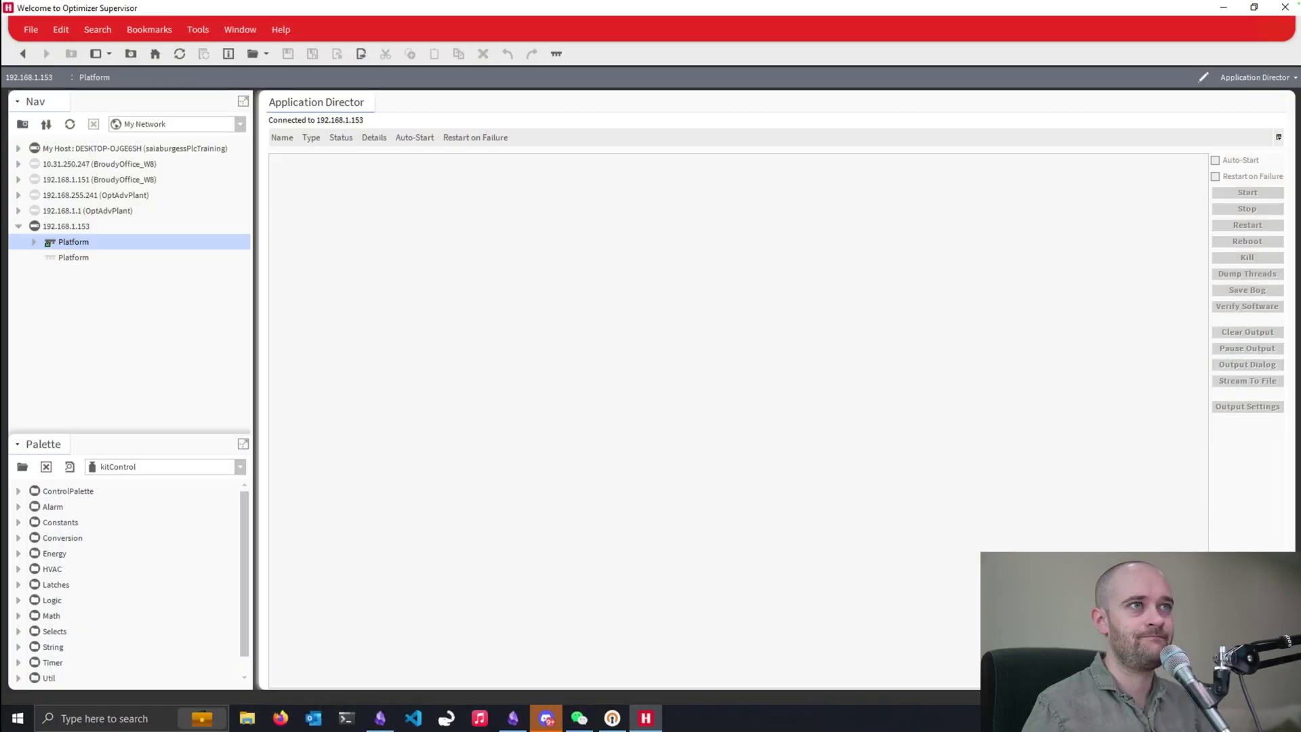
- Open Platform Administration for controller 192.168.1.153 from its Platform node
right_click(68, 243)
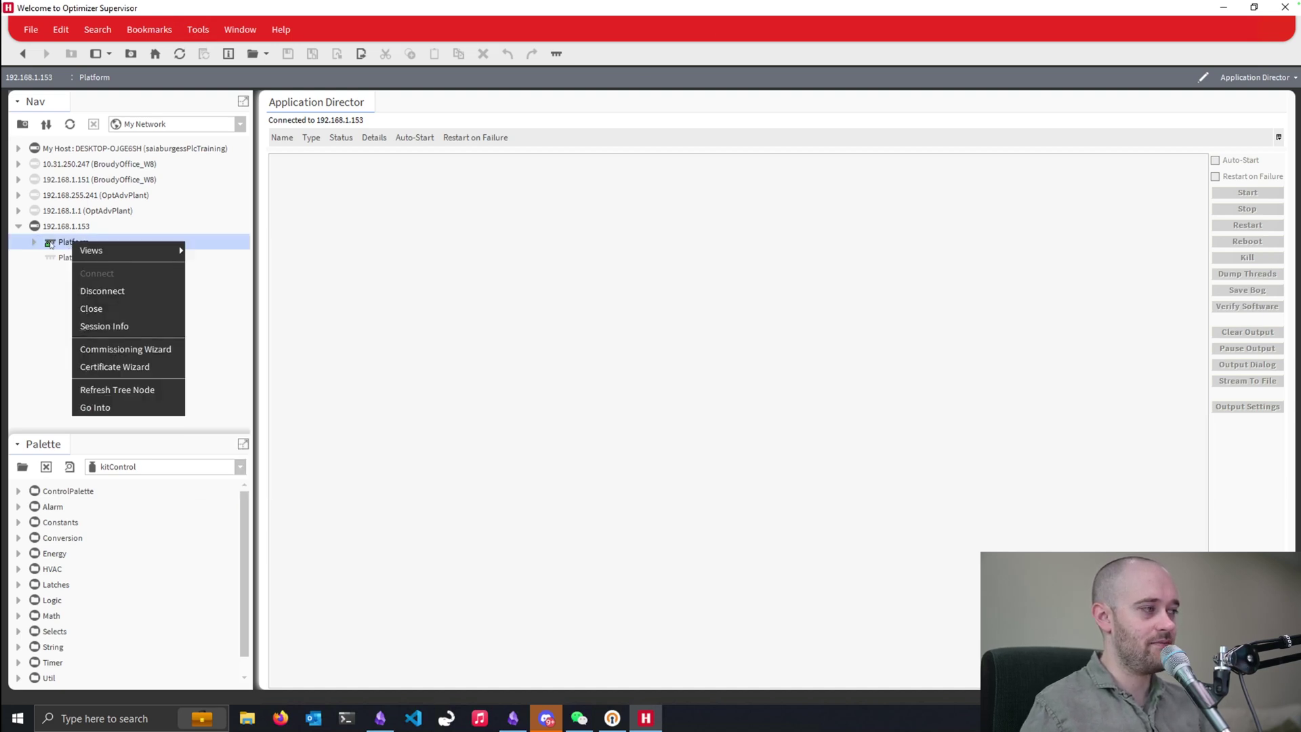
left_click(51, 244)
double_click(51, 244)
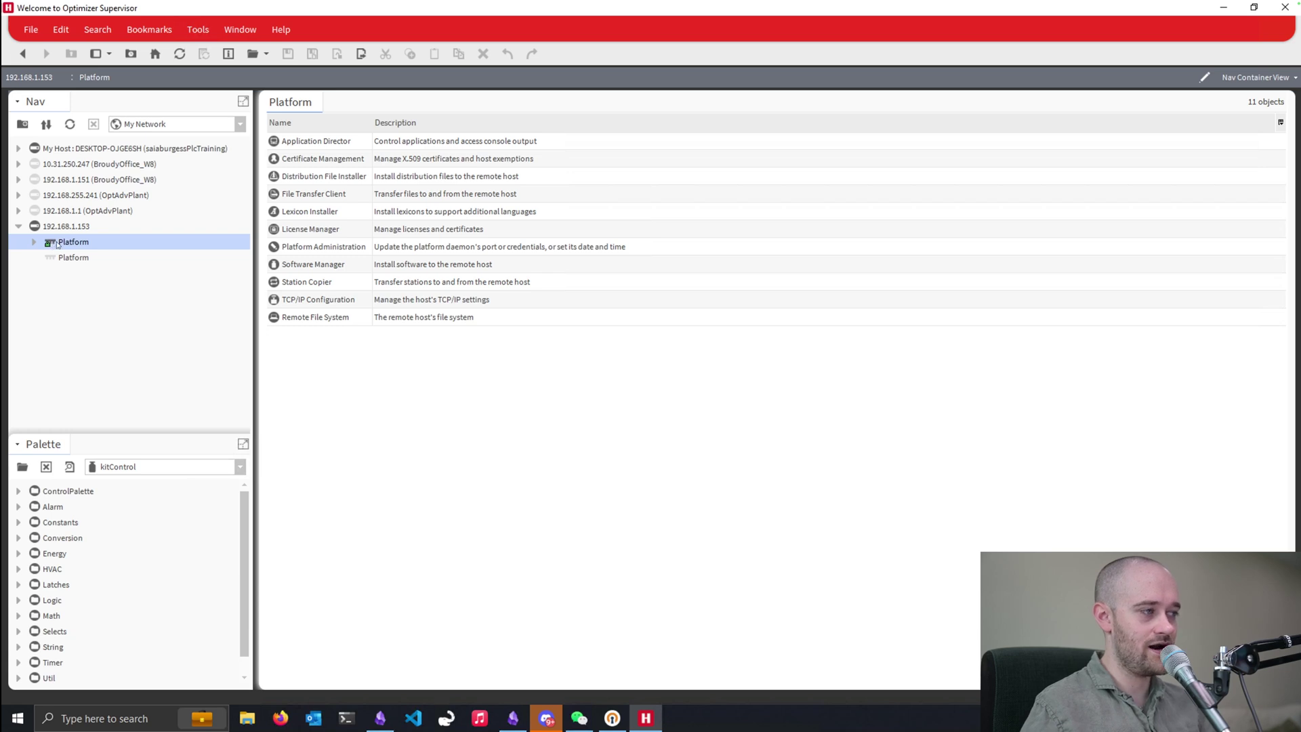
double_click(323, 248)
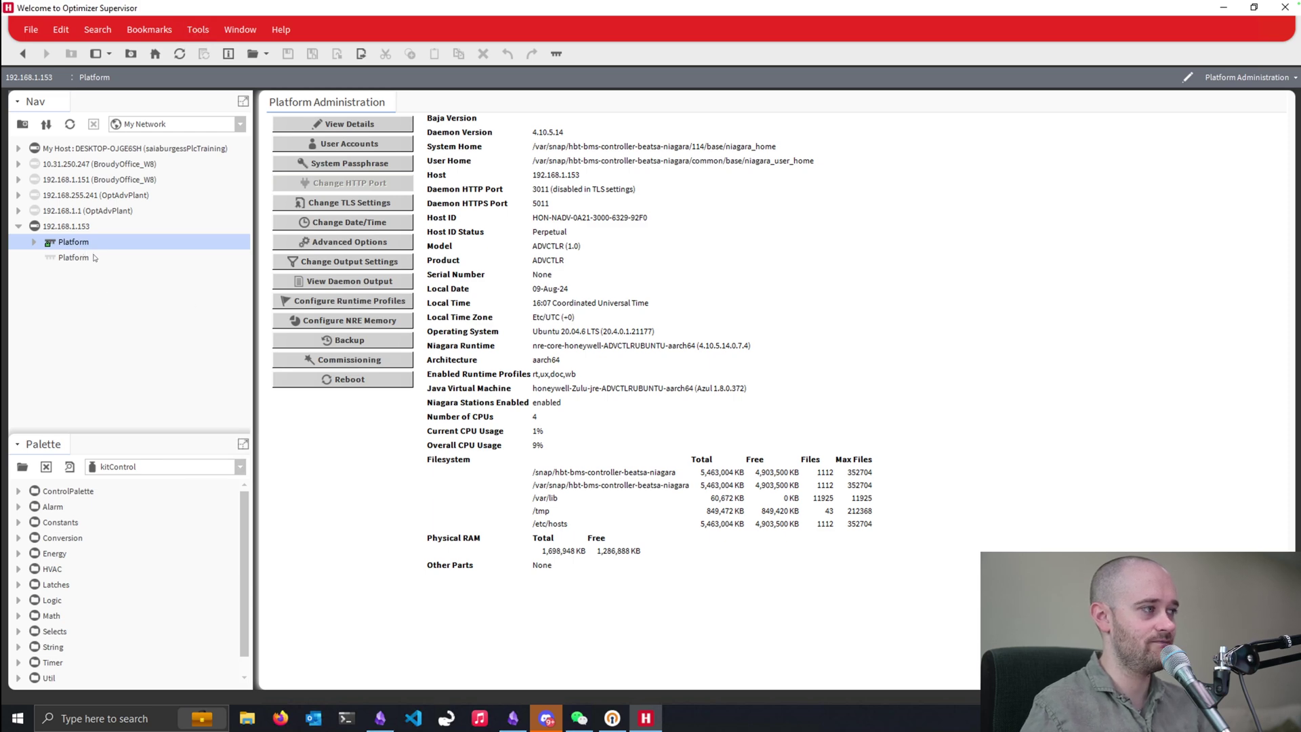
- Launch the Commissioning Wizard with the TCP/IP settings step unchecked
right_click(70, 245)
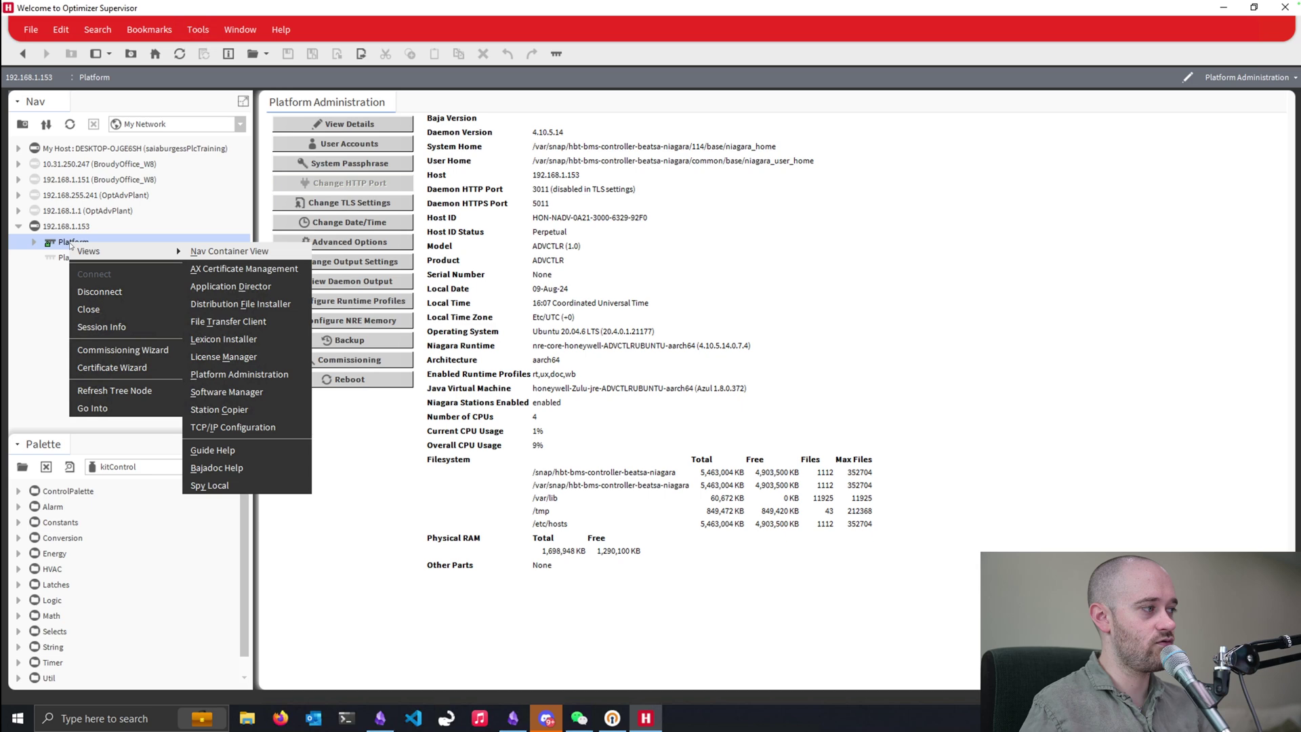
left_click(112, 350)
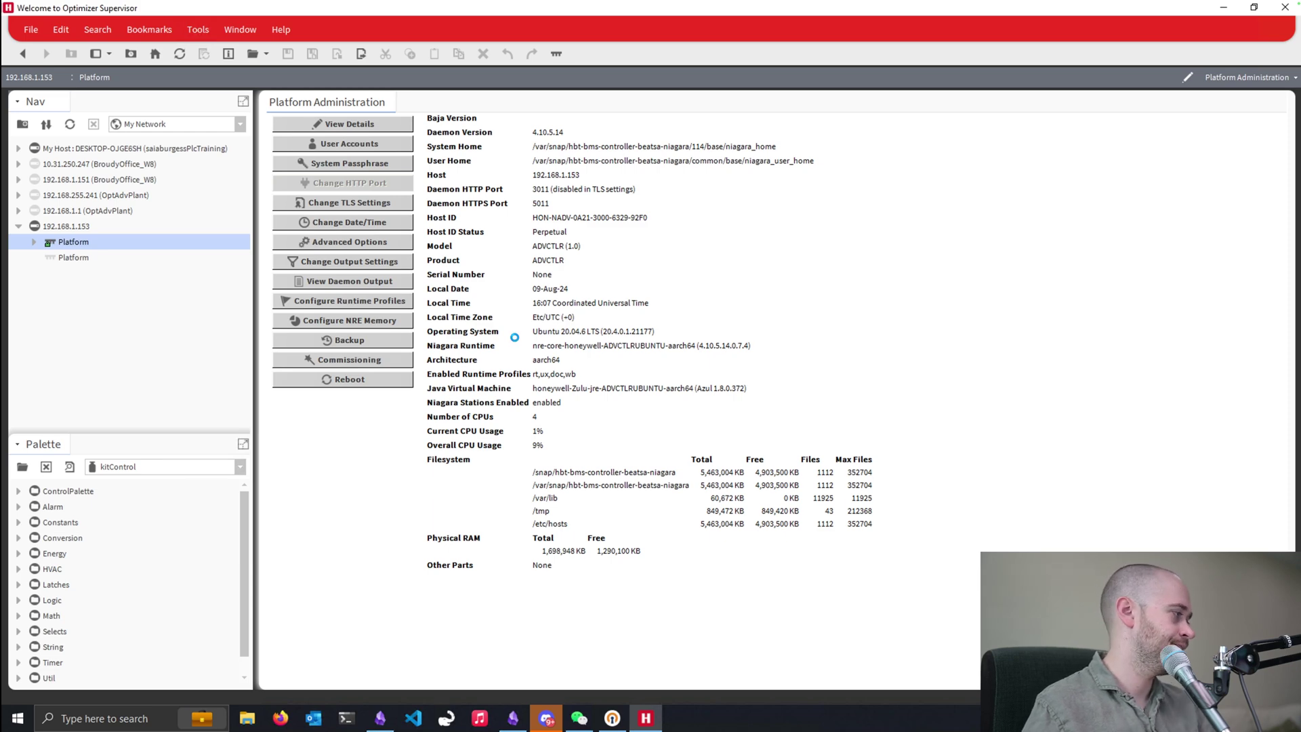
left_click(468, 405)
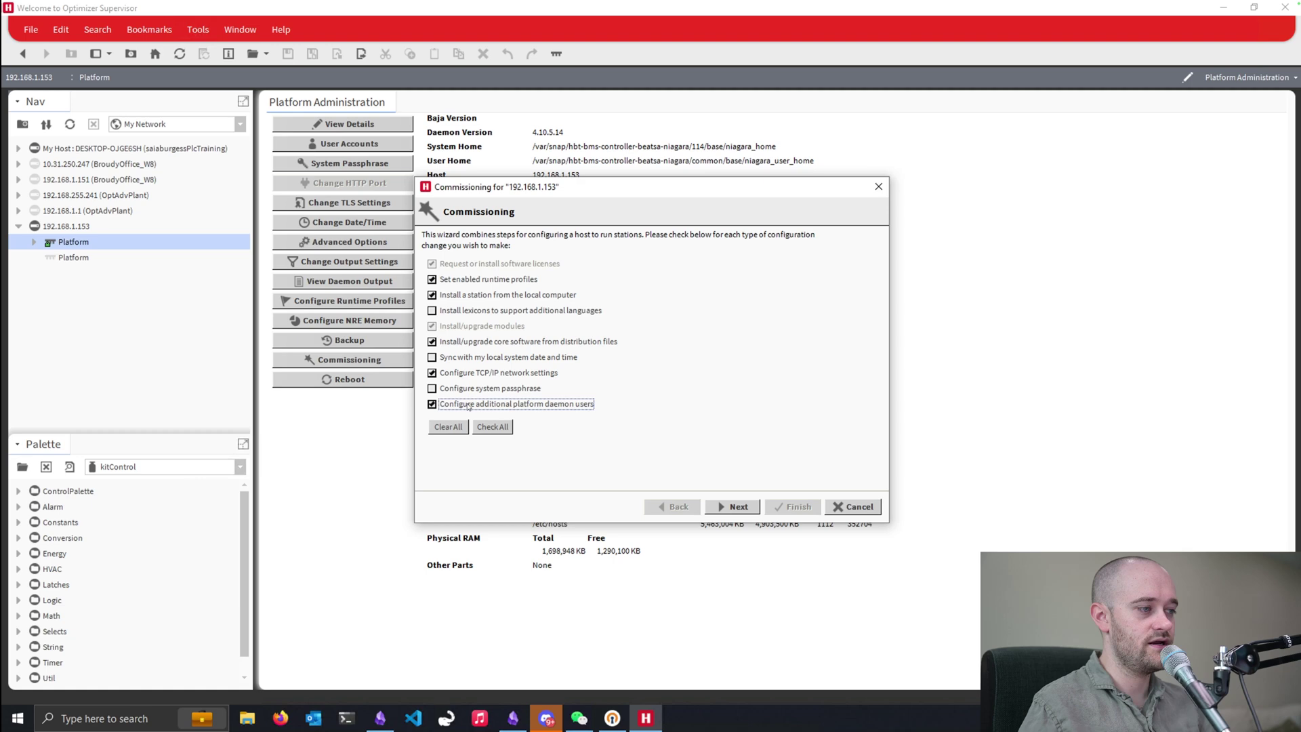
left_click(471, 374)
left_click(739, 507)
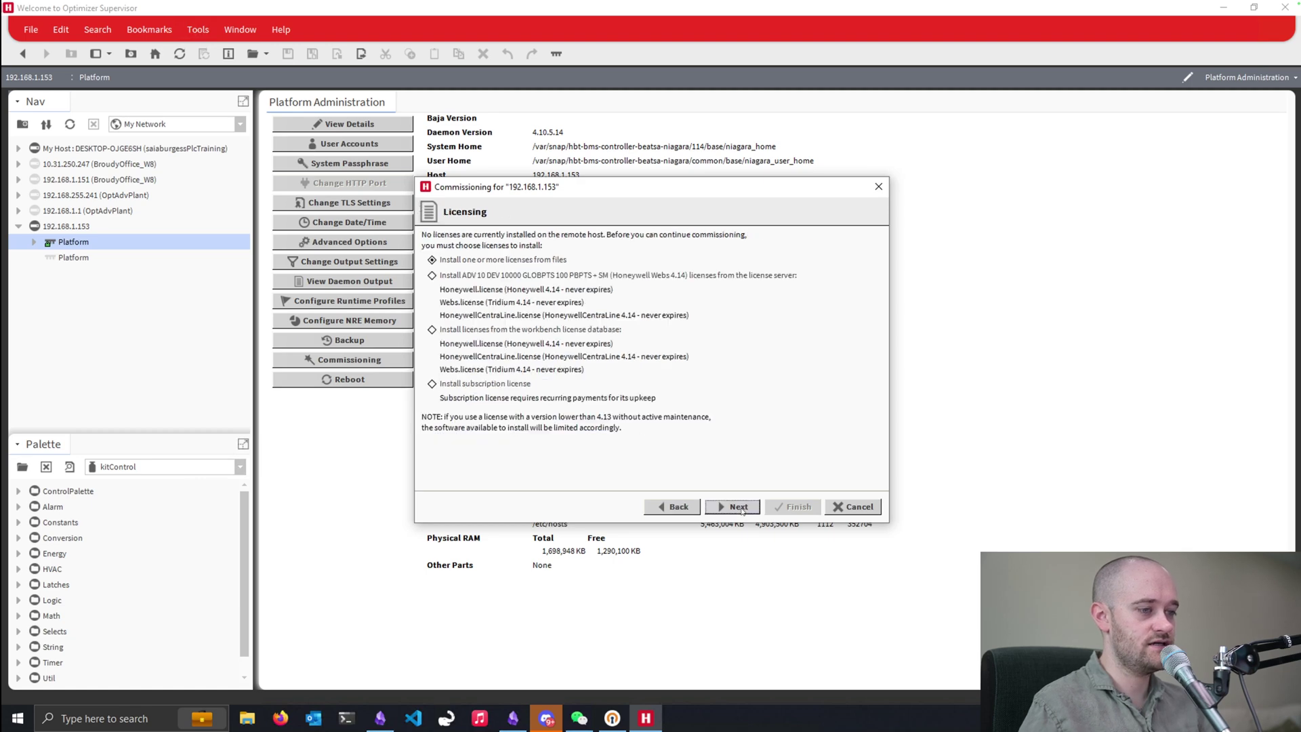
- Install licenses from the license server and choose OptAdvDemo as the station to install
left_click(488, 278)
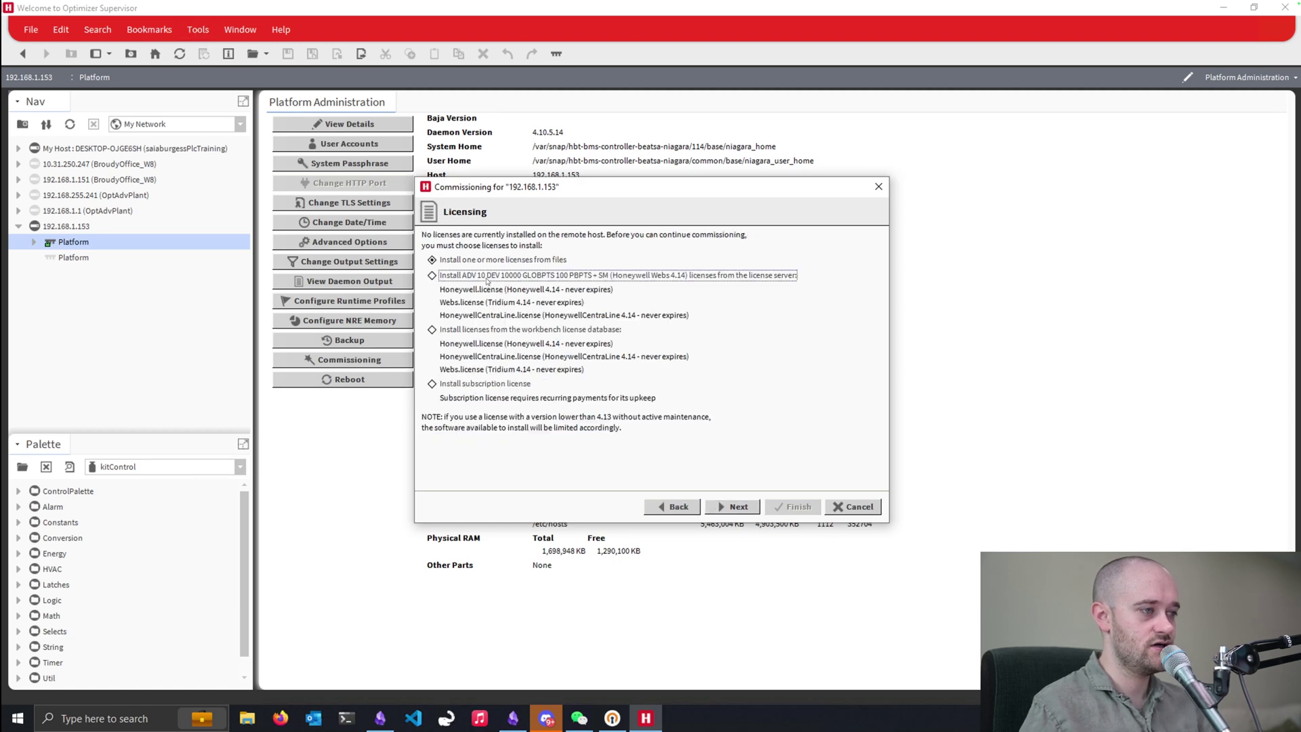
left_click(735, 509)
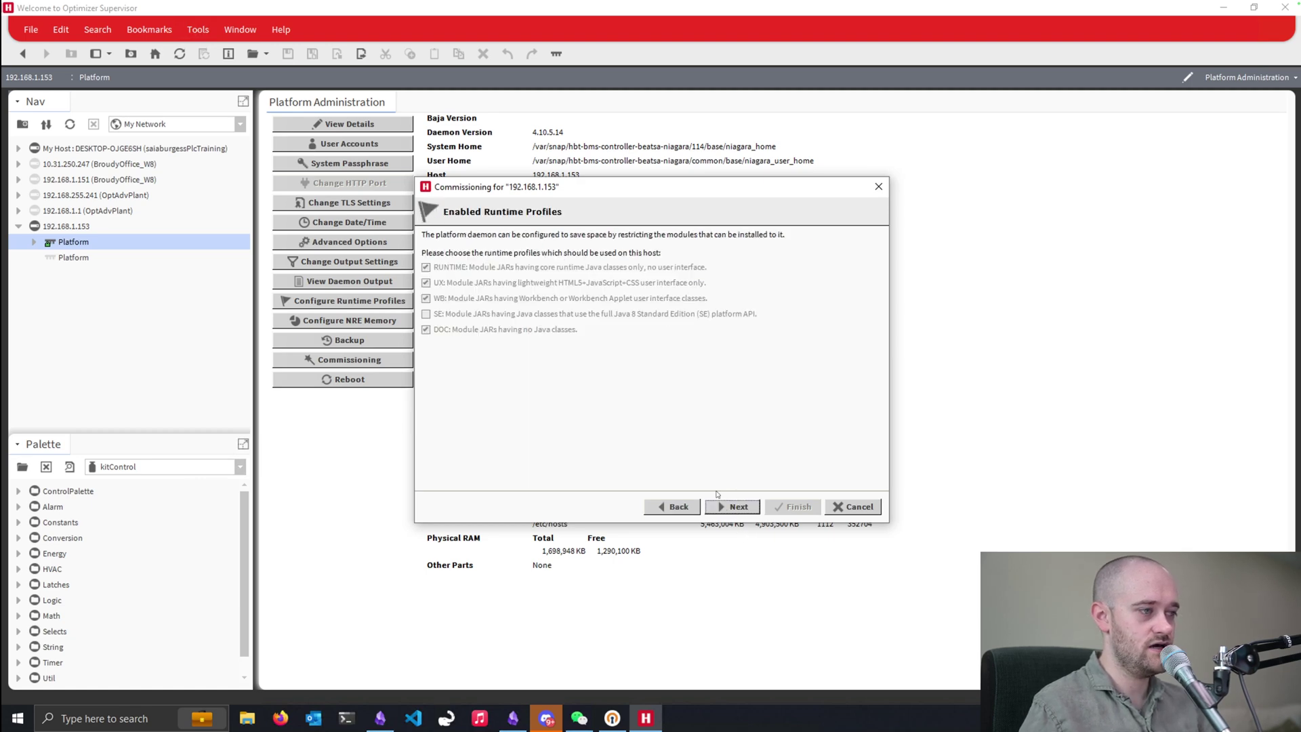
left_click(739, 508)
left_click(529, 251)
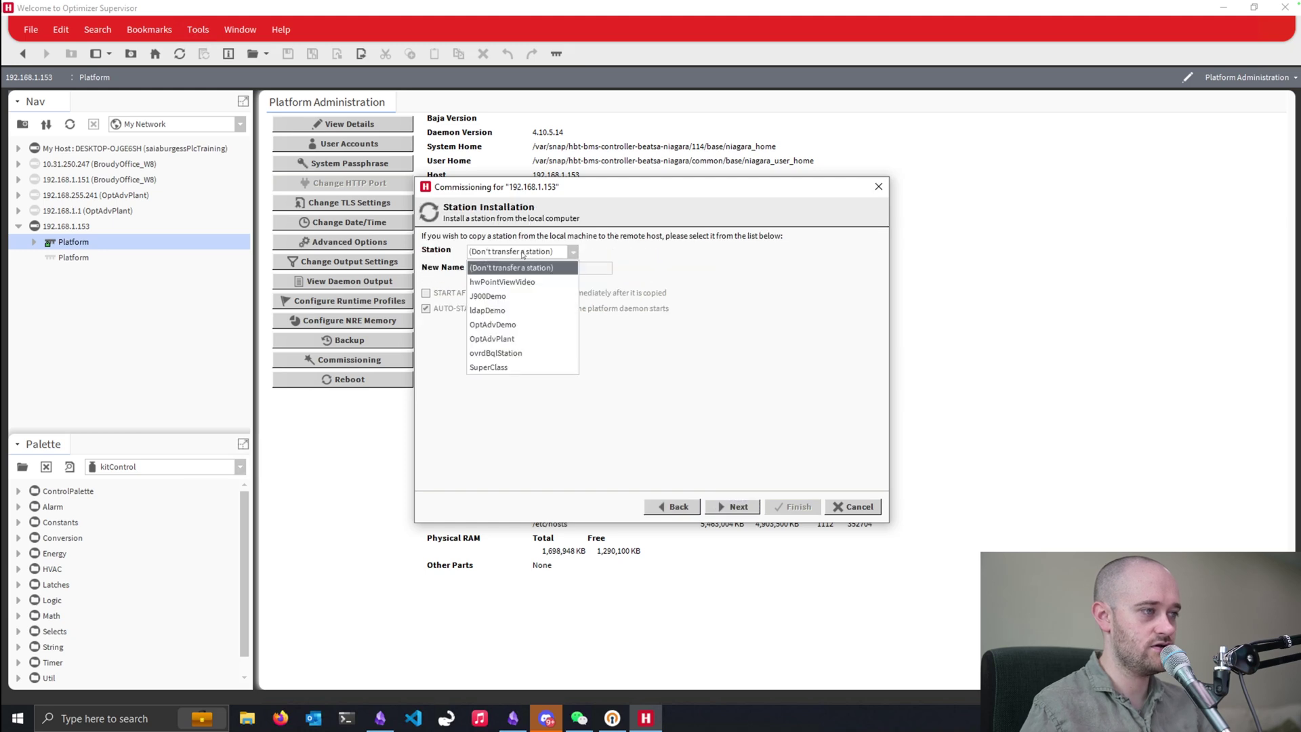
left_click(502, 325)
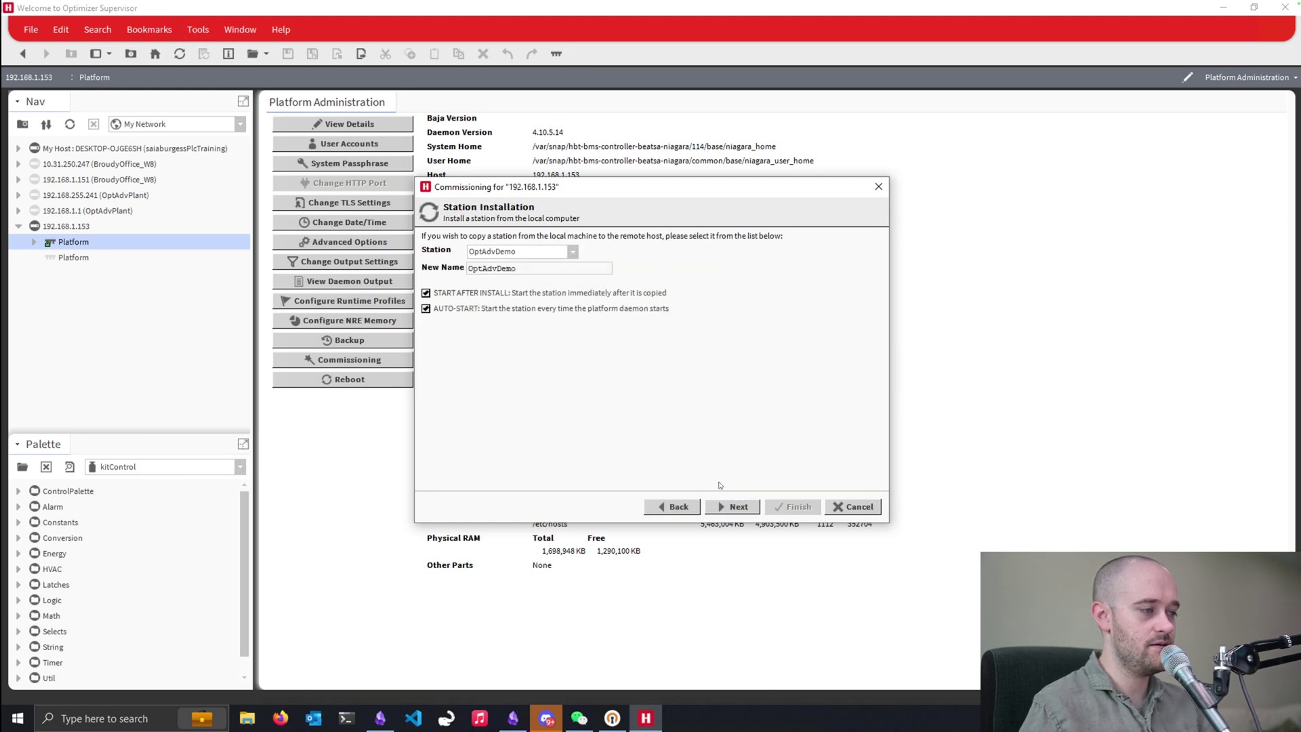
left_click(729, 508)
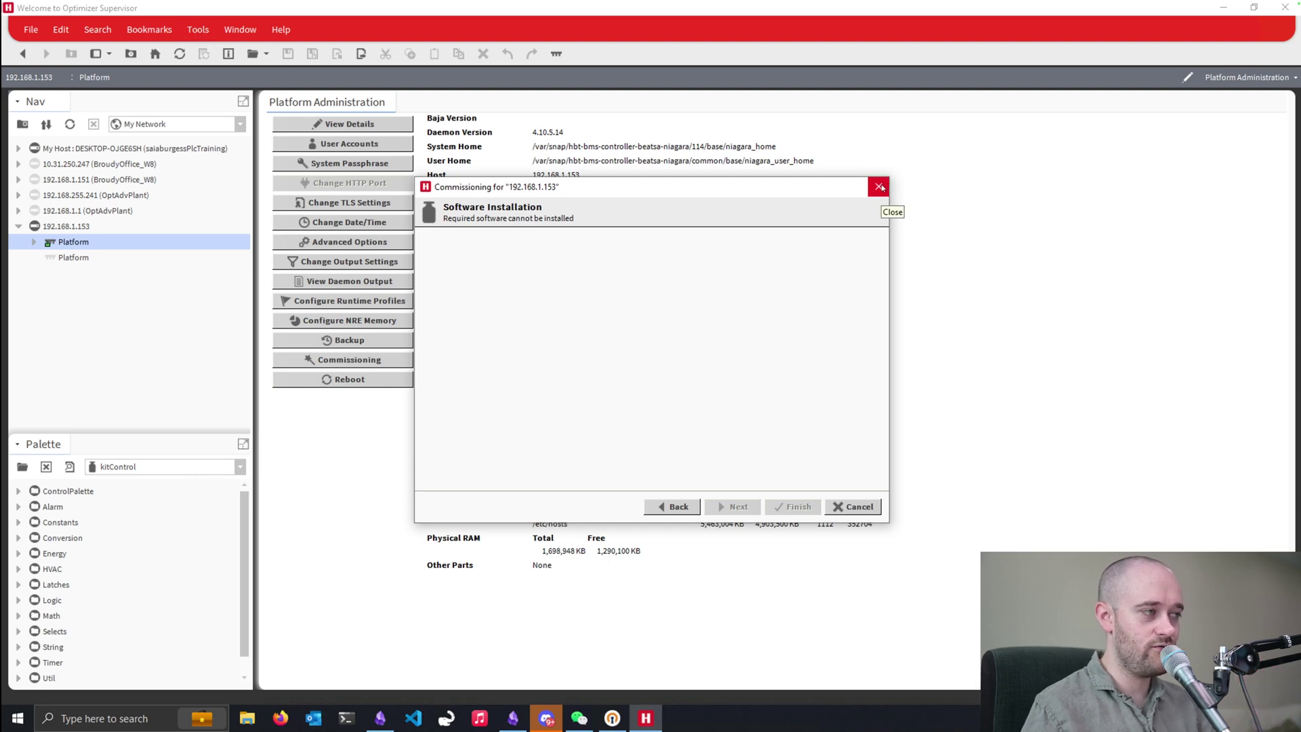
- Cancel commissioning and open the platform's Distribution File Installer
left_click(880, 187)
left_click(634, 374)
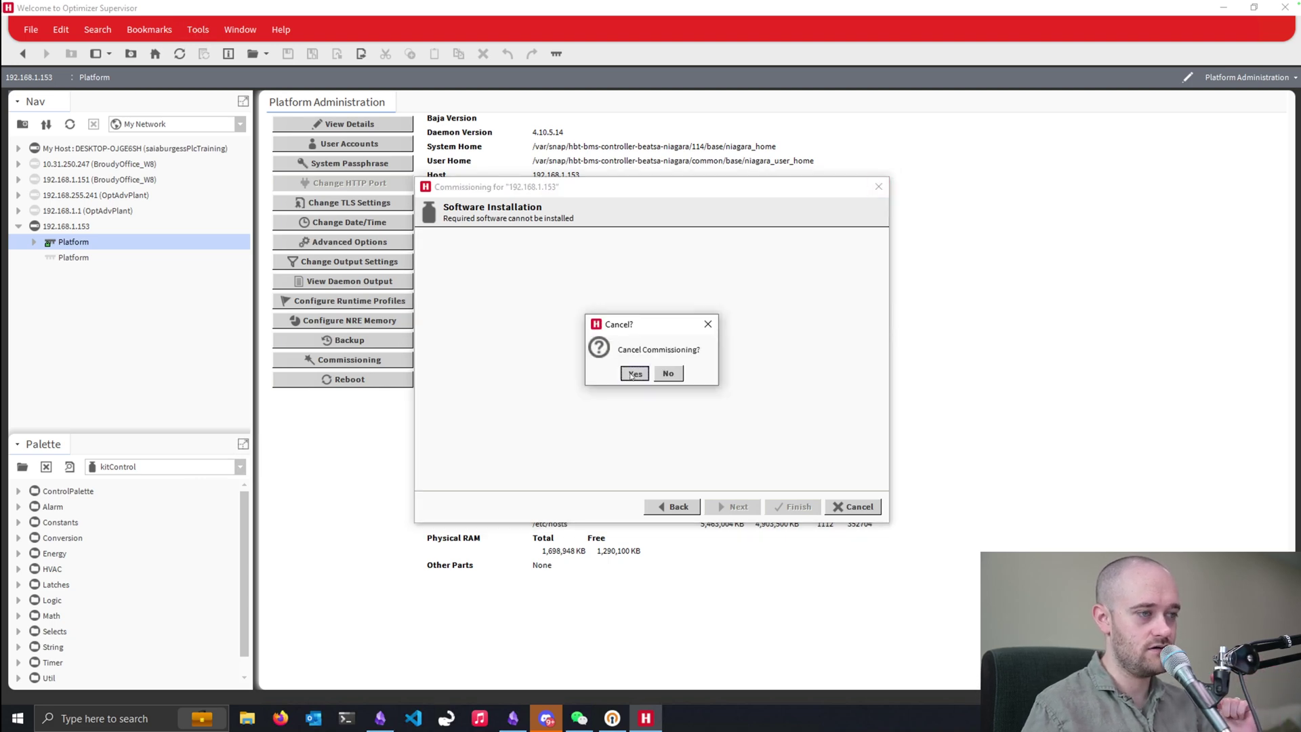
left_click(33, 243)
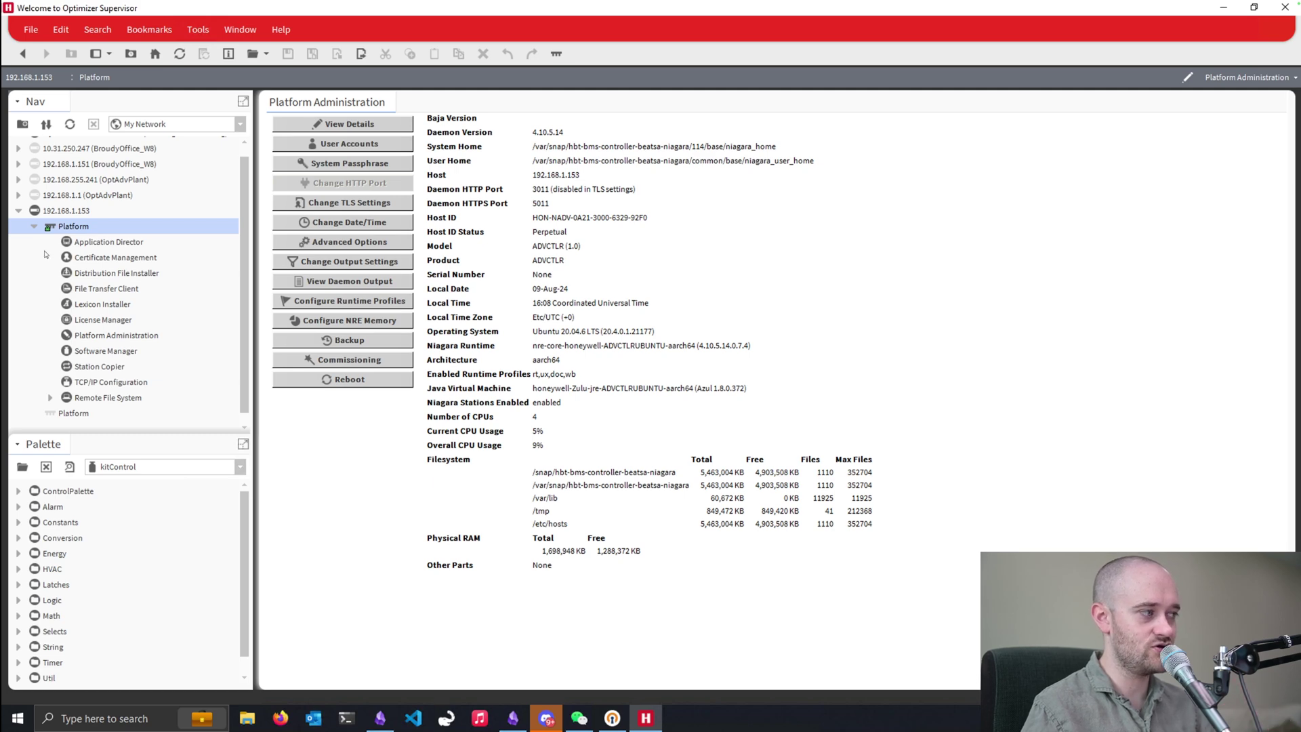
double_click(97, 273)
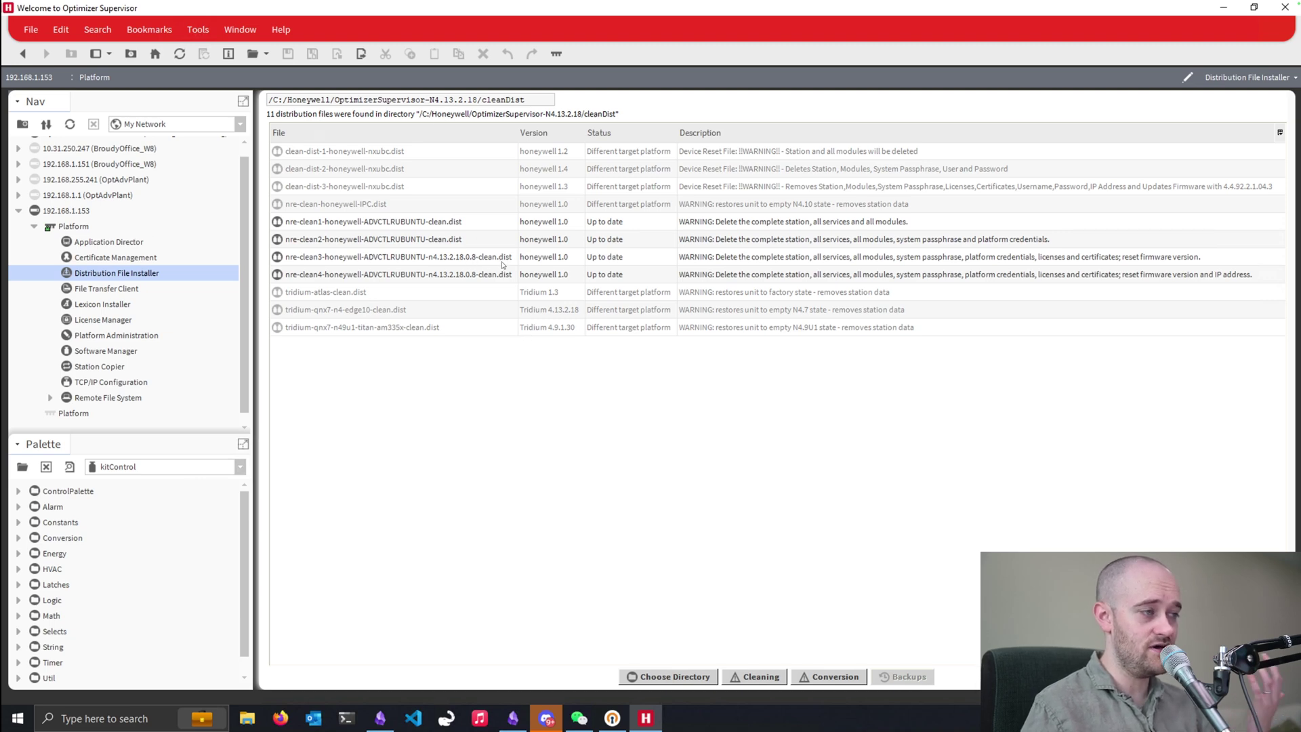
- Select the nre-clean3 distribution and load the clean distributions directory
left_click(475, 260)
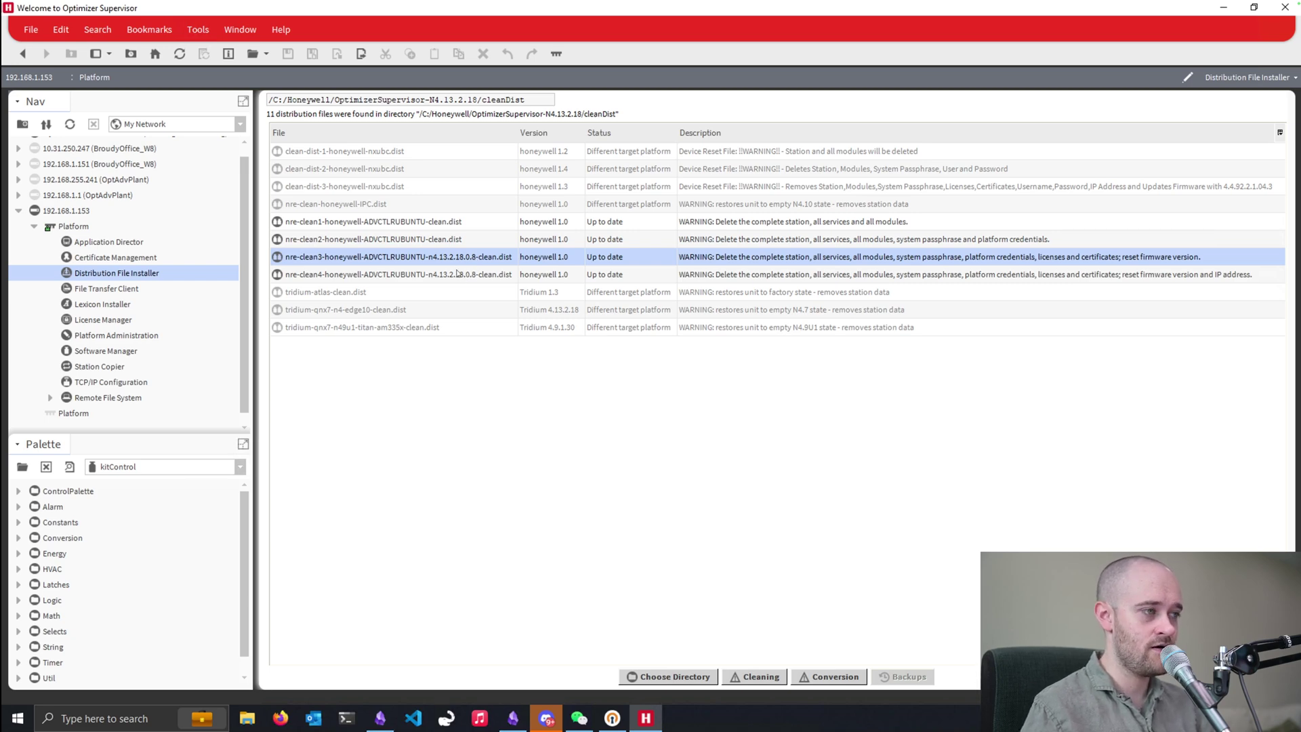
left_click(360, 274)
left_click(360, 263)
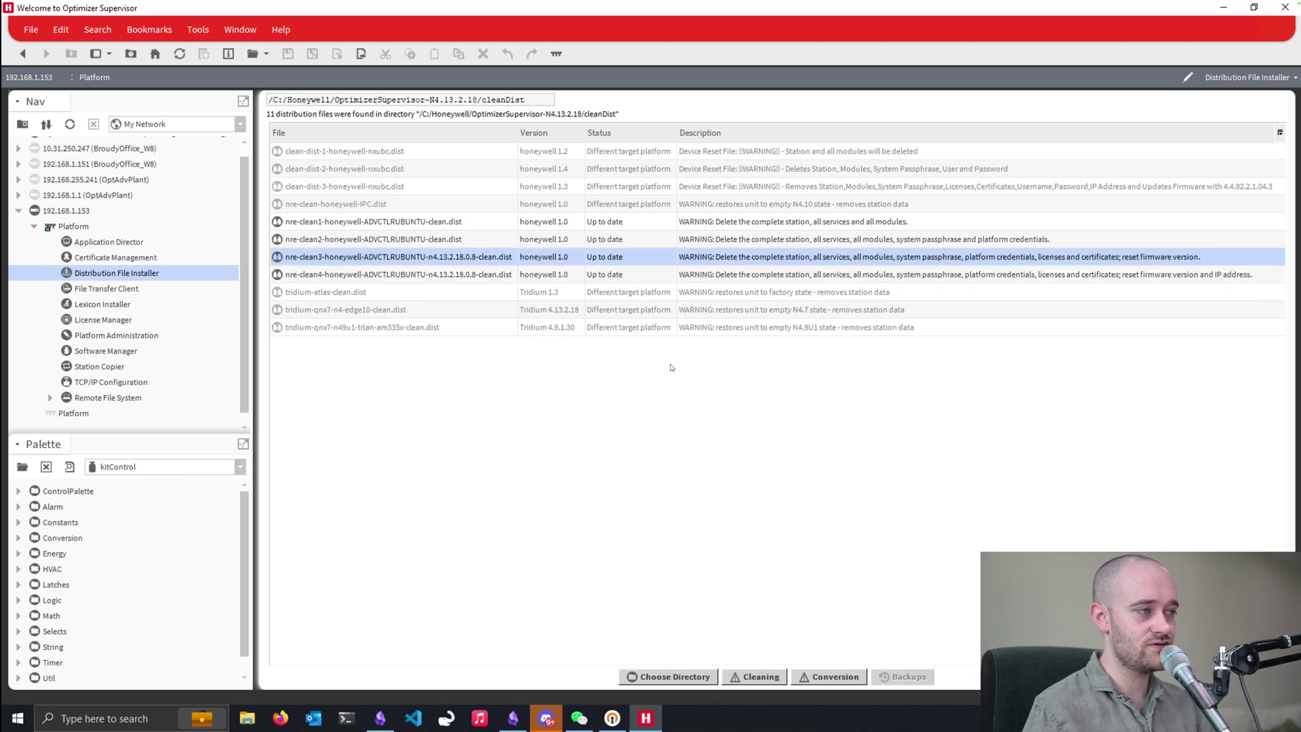
left_click(760, 677)
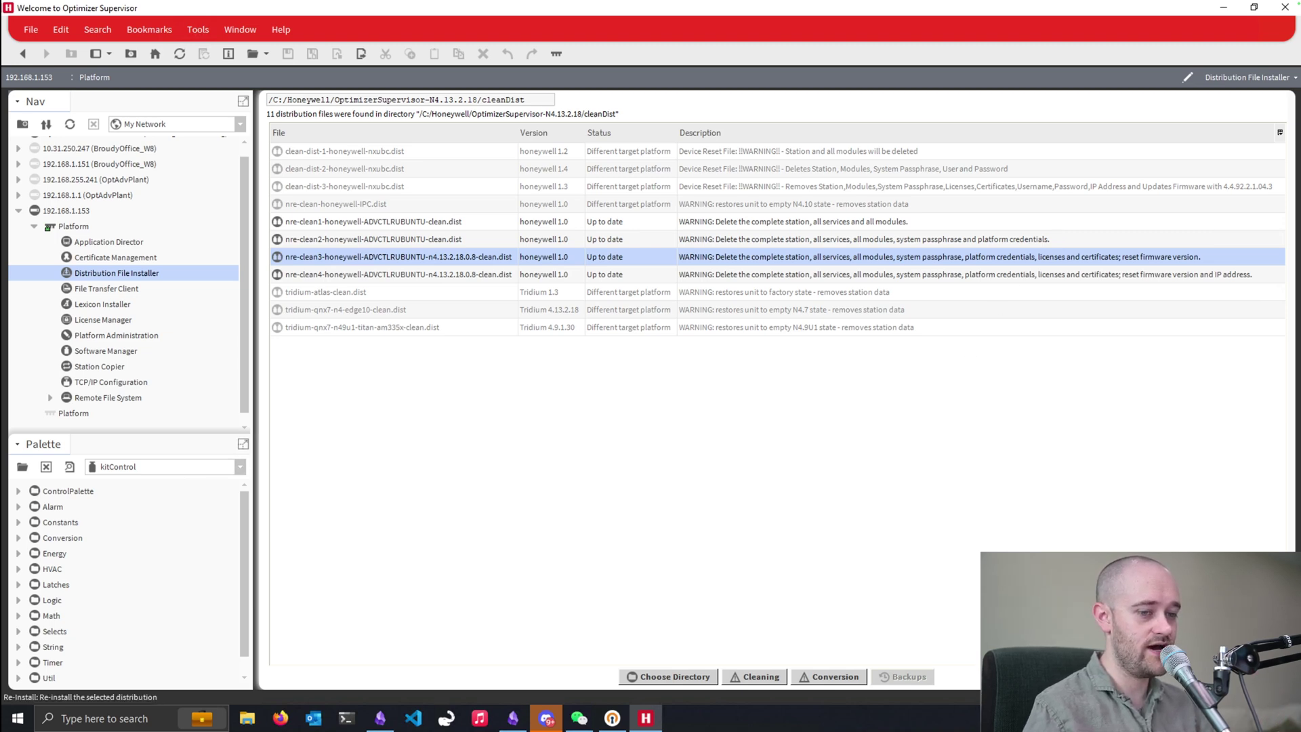
- Install nre-clean3, accept the changed public key, and log in with default platform credentials
left_click(1004, 676)
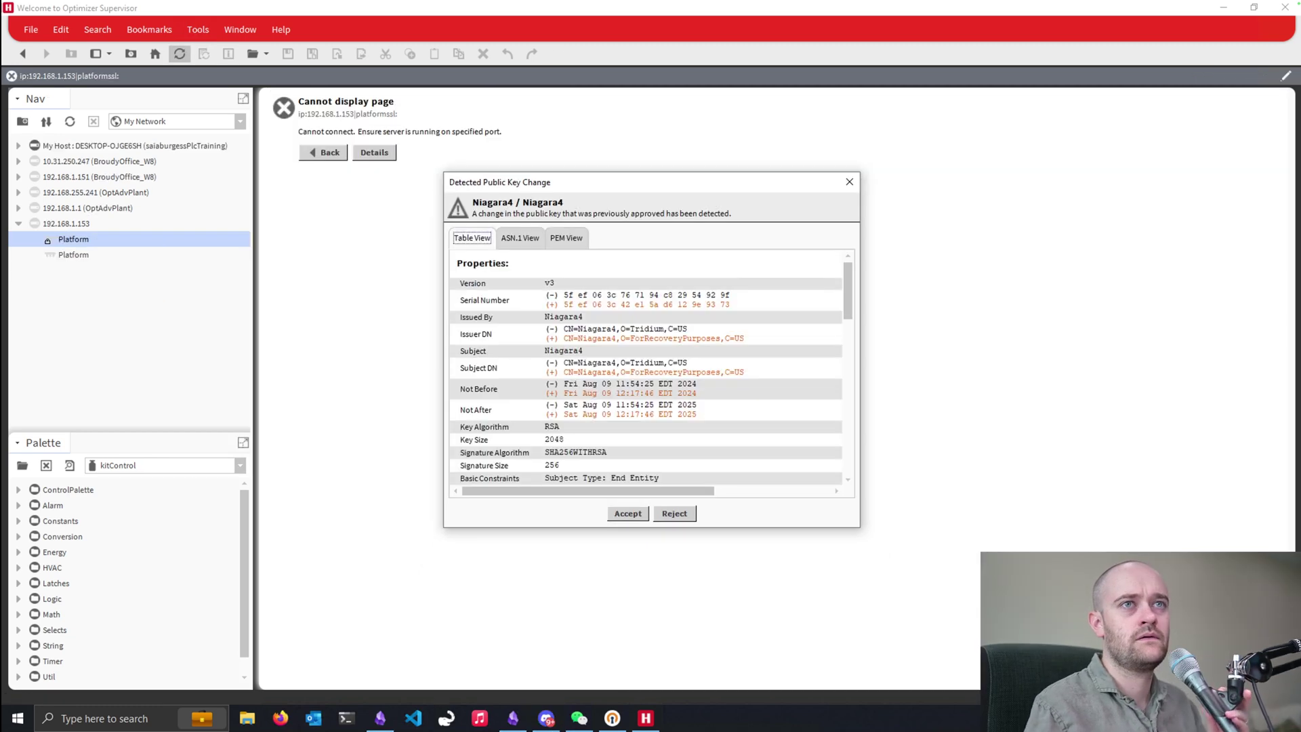
left_click(626, 514)
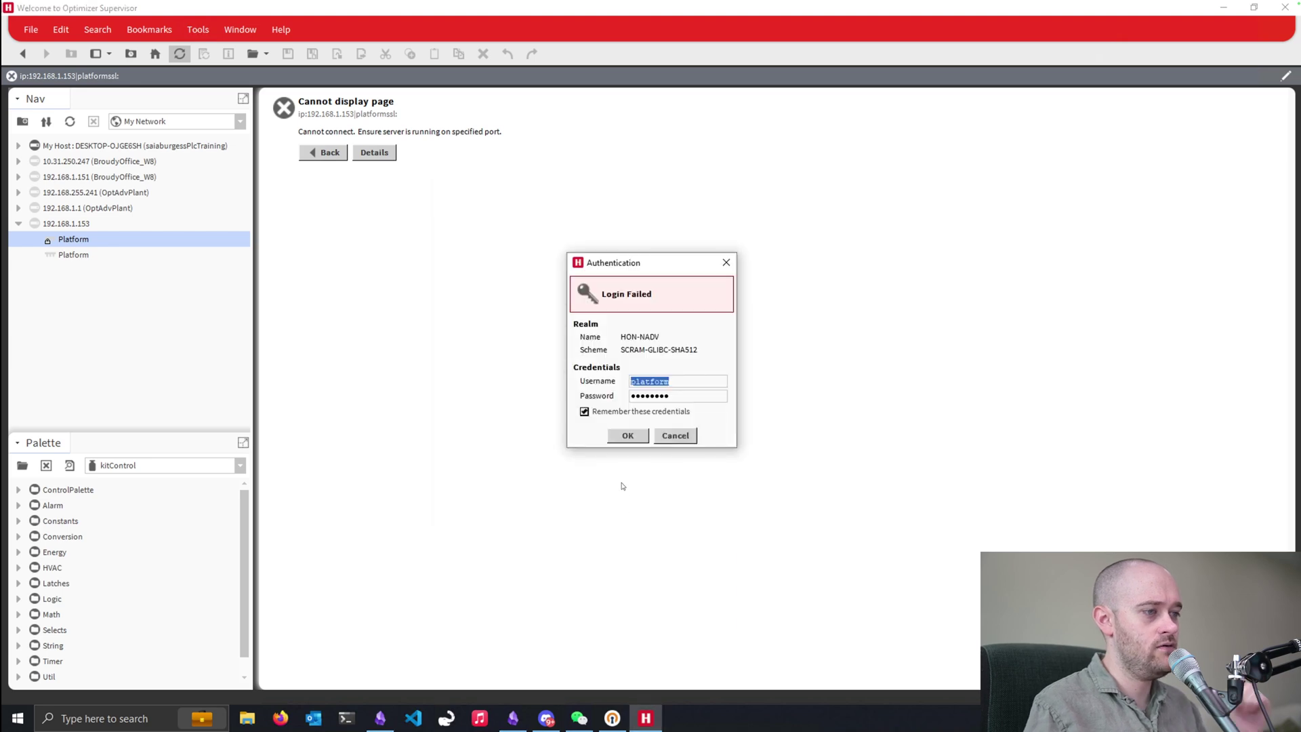
type("tridium")
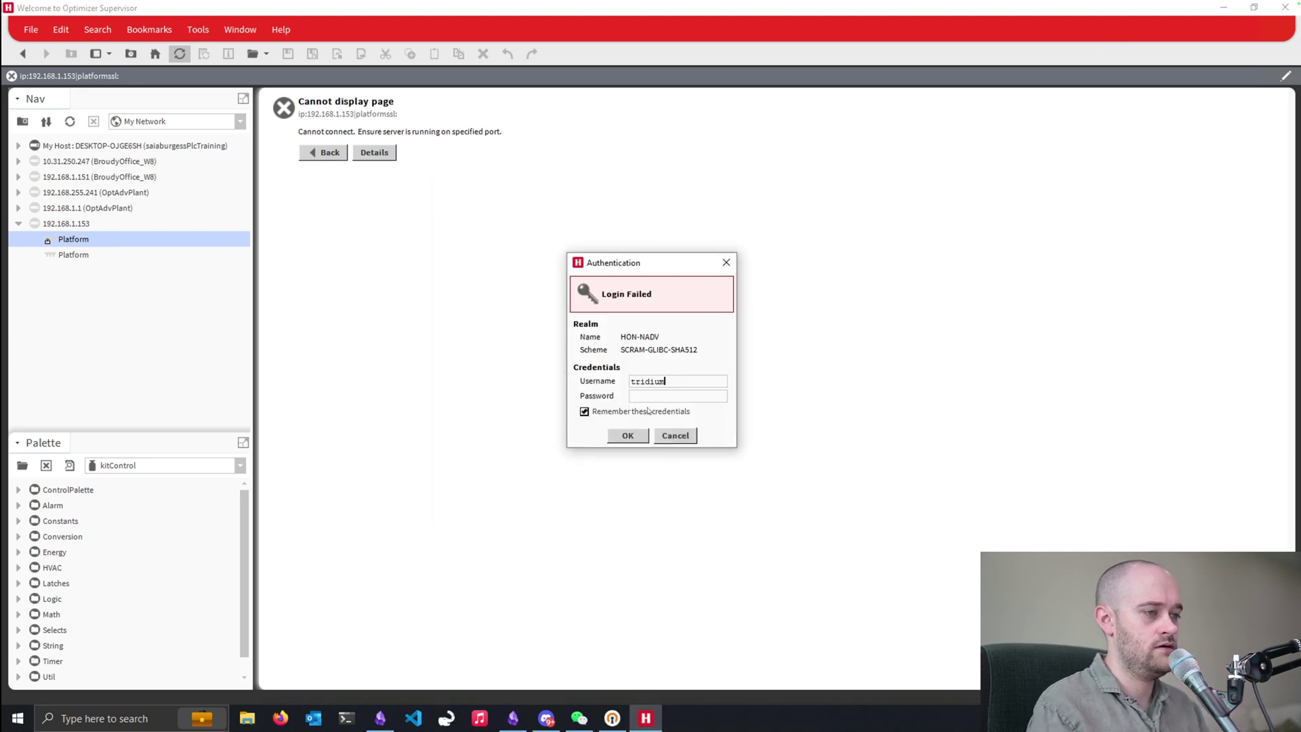
key("Tab")
type("nia")
key("Return")
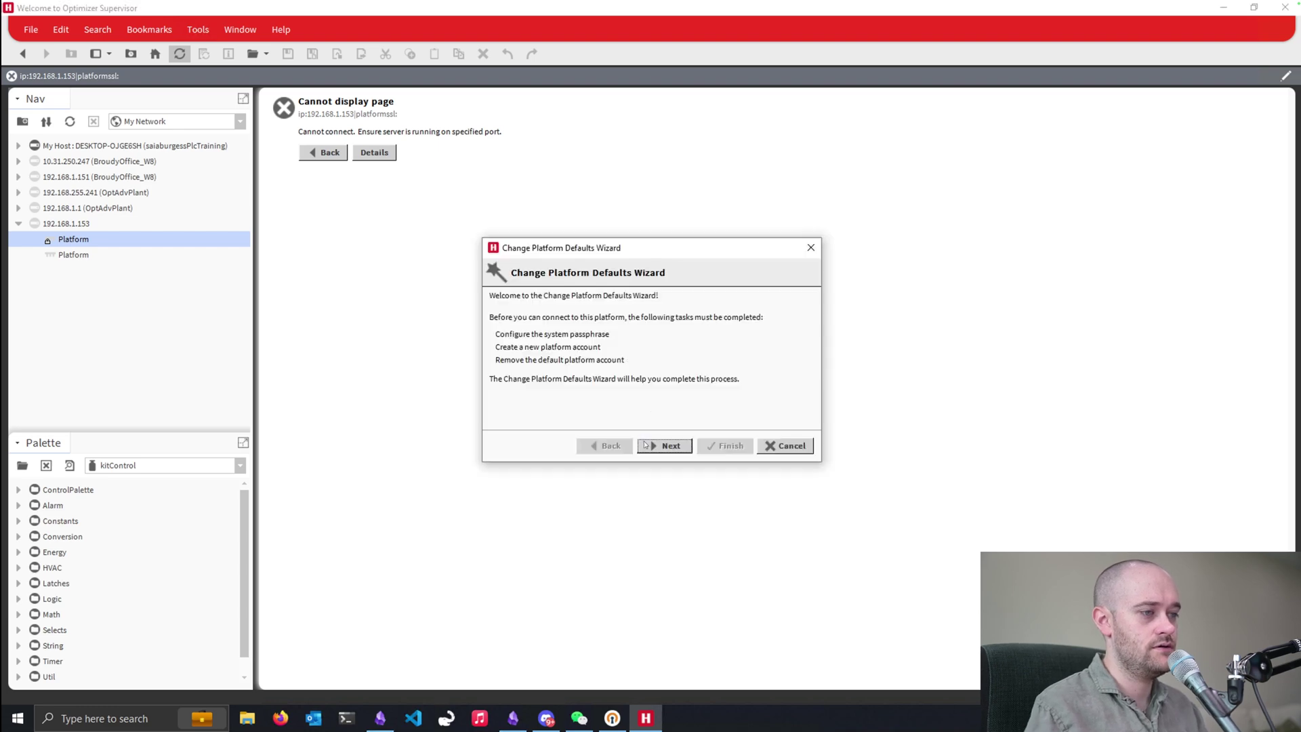
- Set a new system passphrase and replace the default account with a new platform user
left_click(646, 446)
left_click(614, 317)
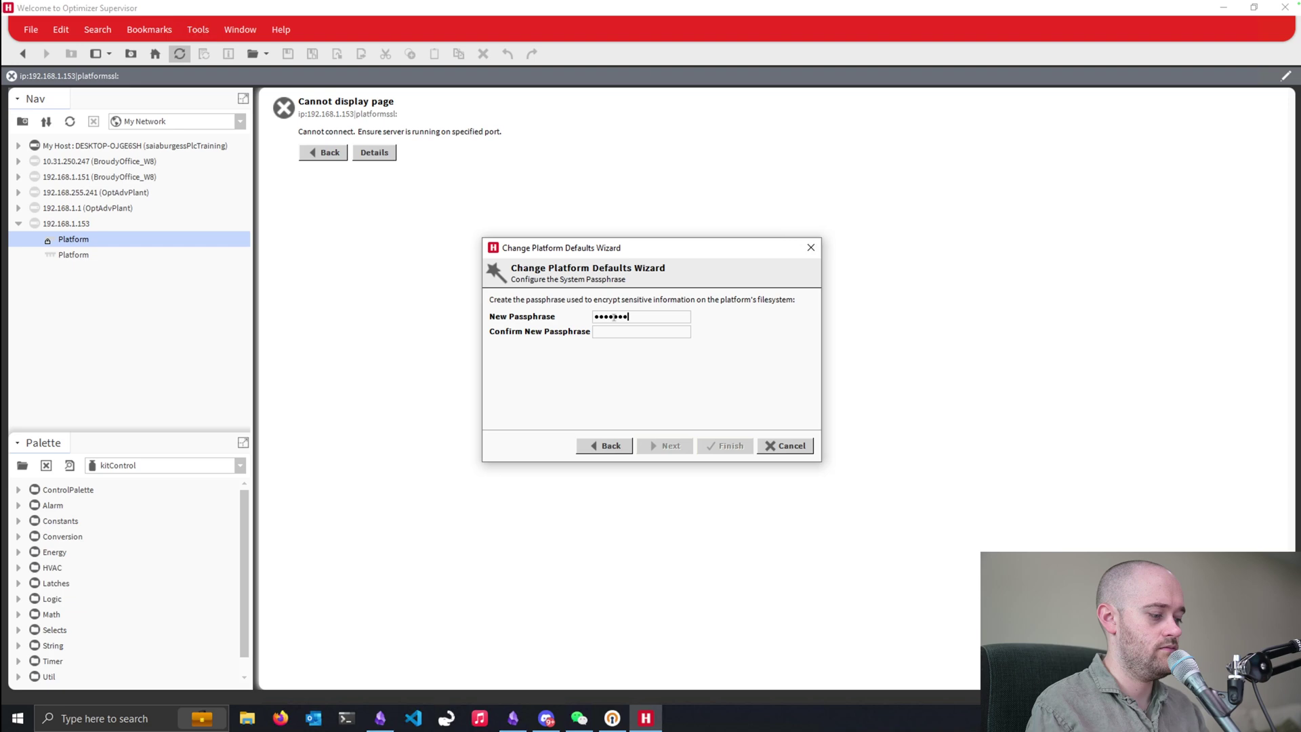
type("a")
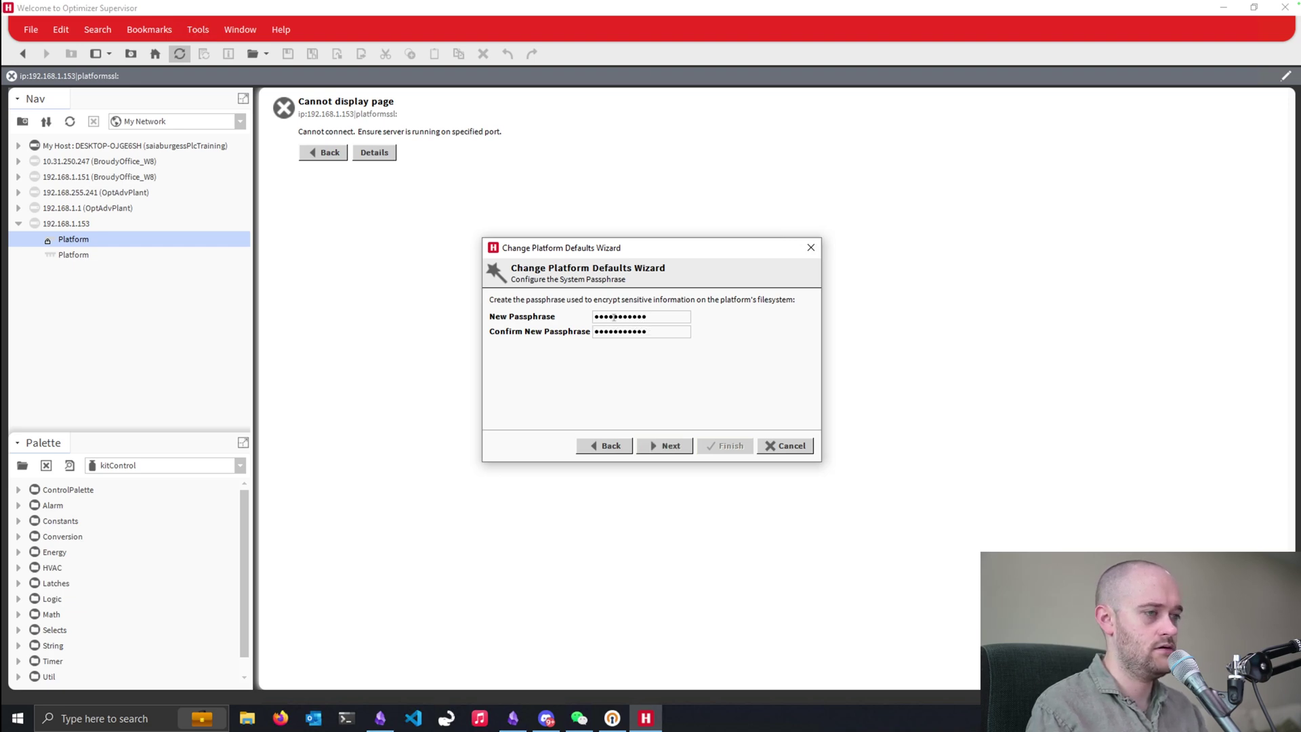
left_click(678, 443)
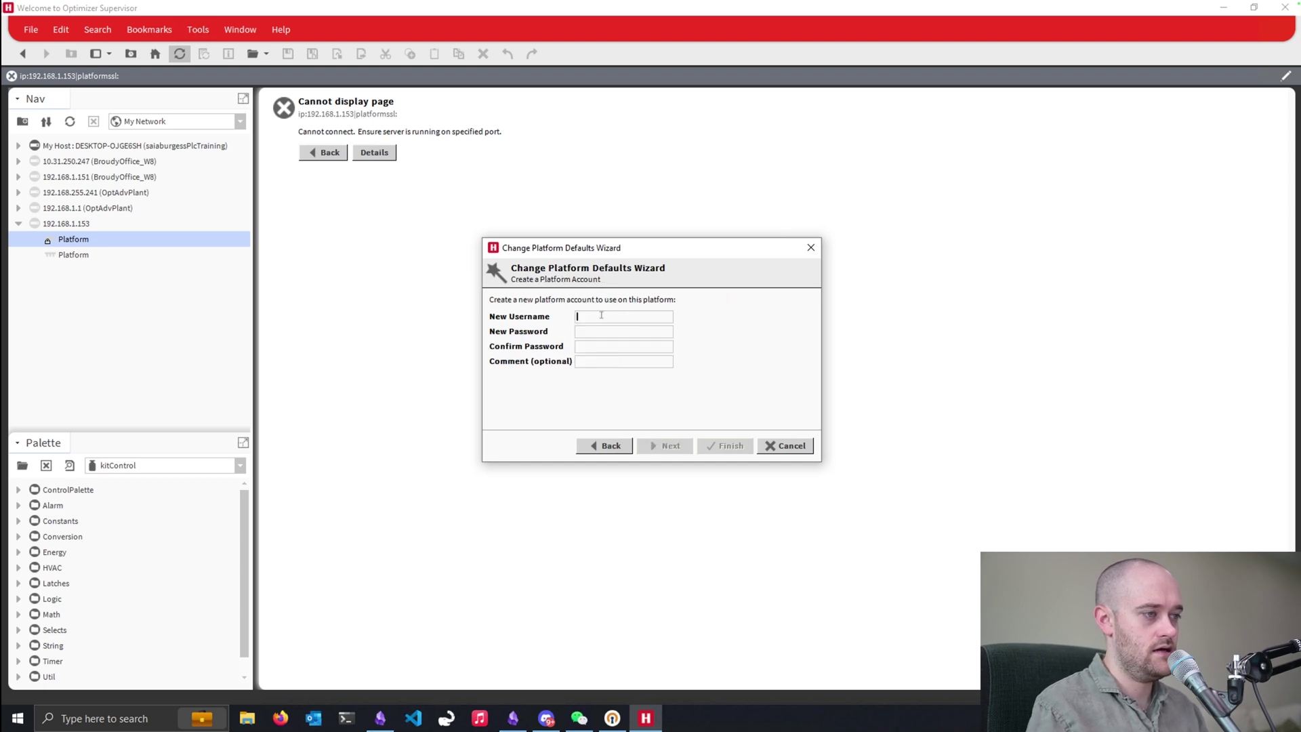
type("platform")
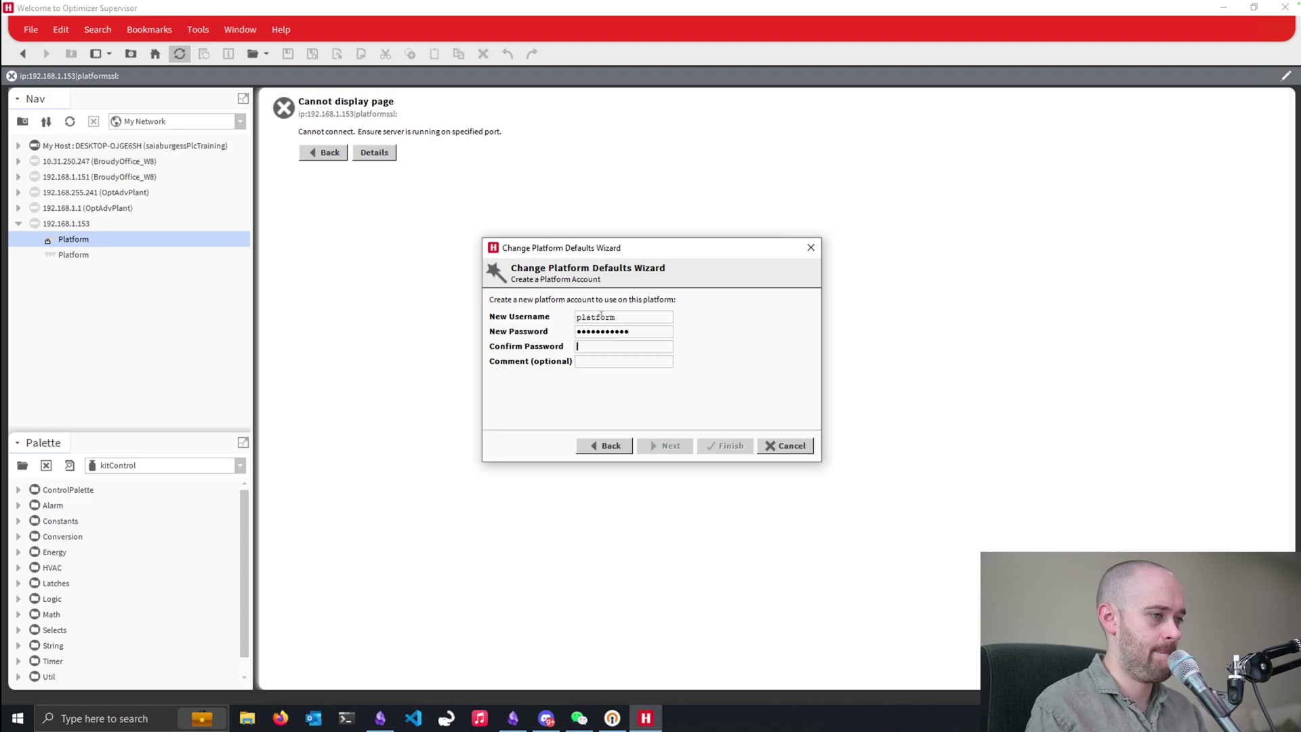
type("p")
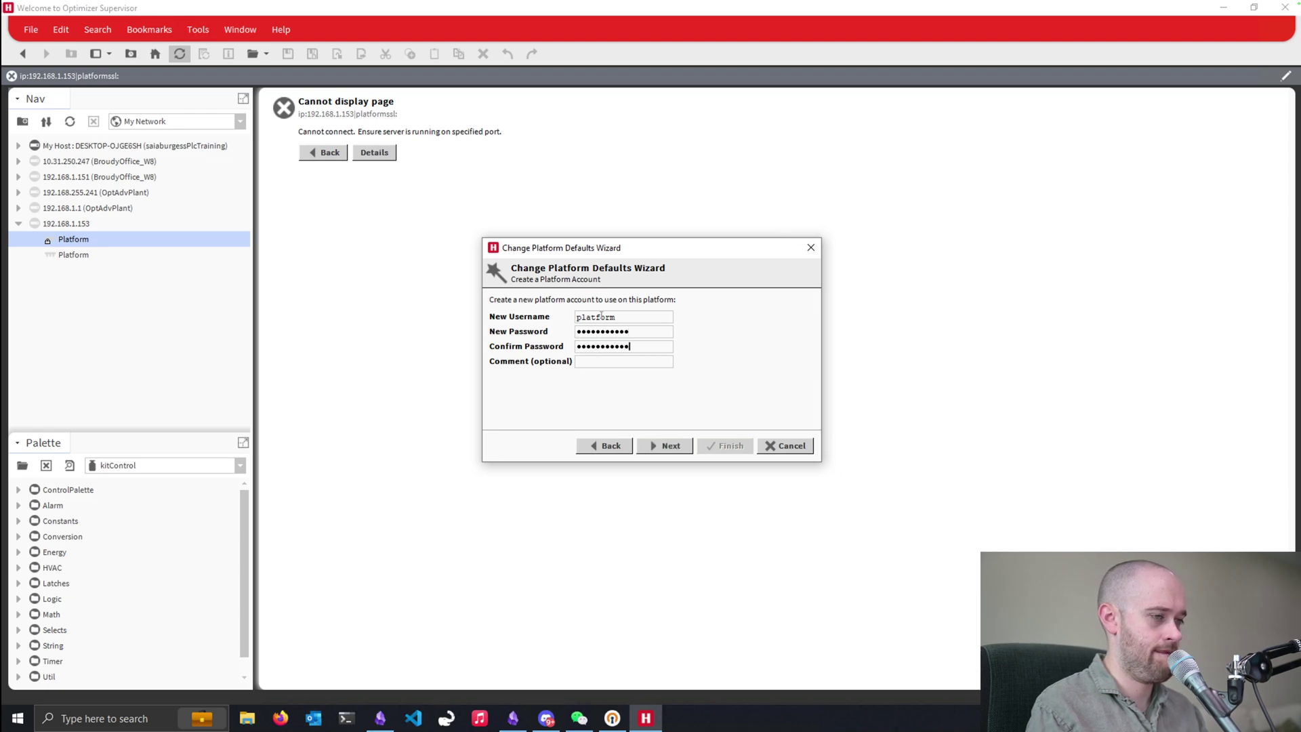
left_click(668, 445)
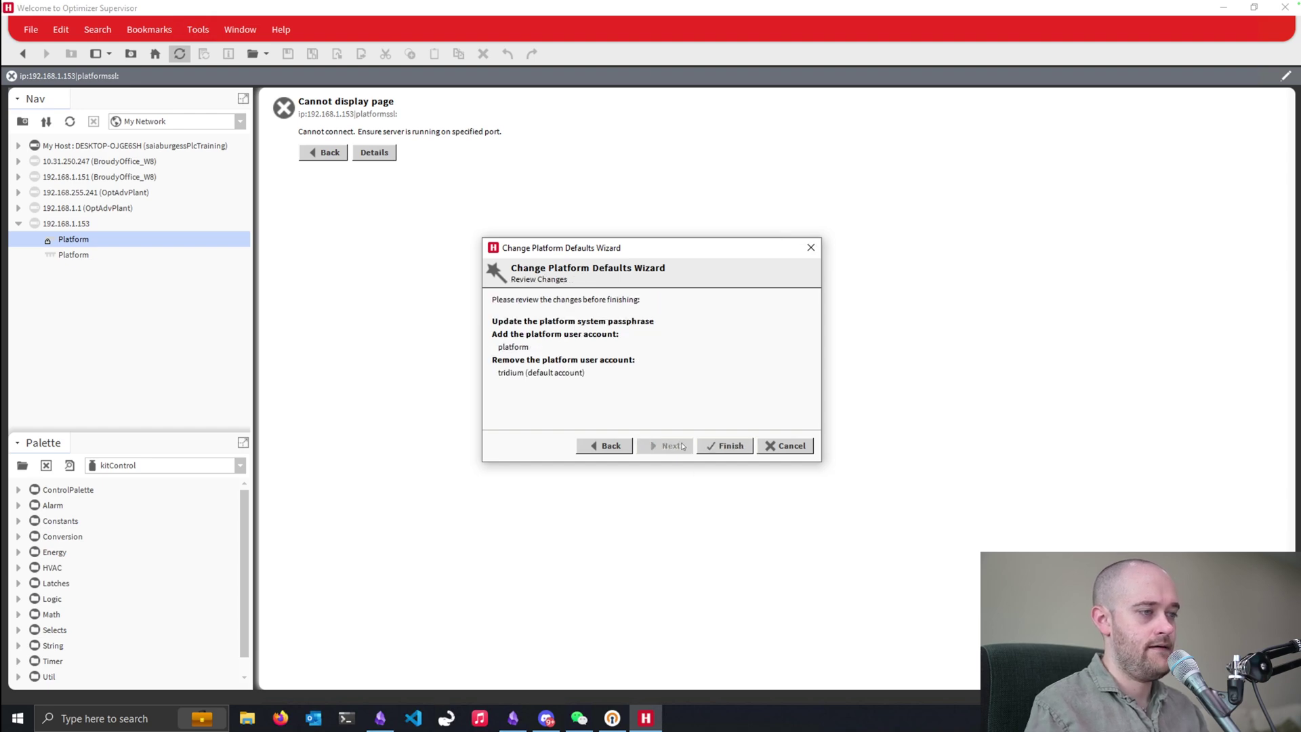
left_click(716, 446)
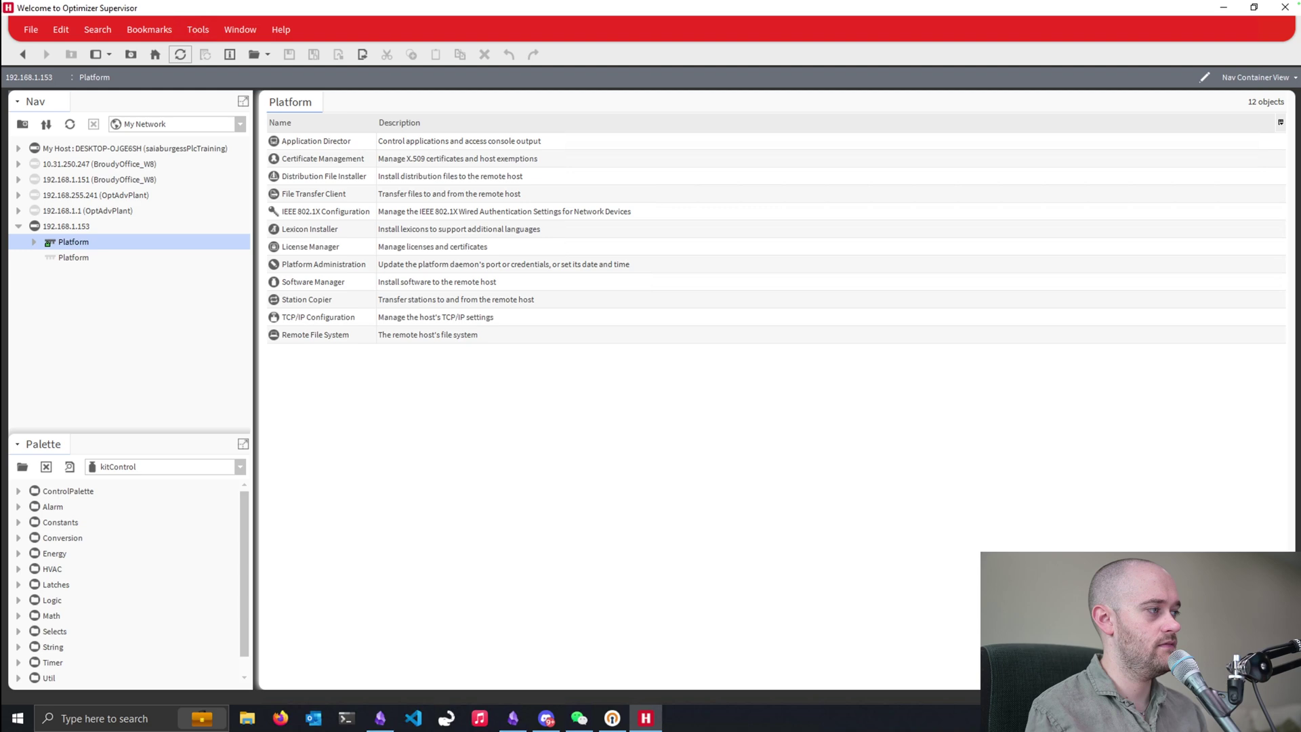
- Relaunch the Commissioning Wizard, skipping daemon users and TCP/IP settings
right_click(59, 247)
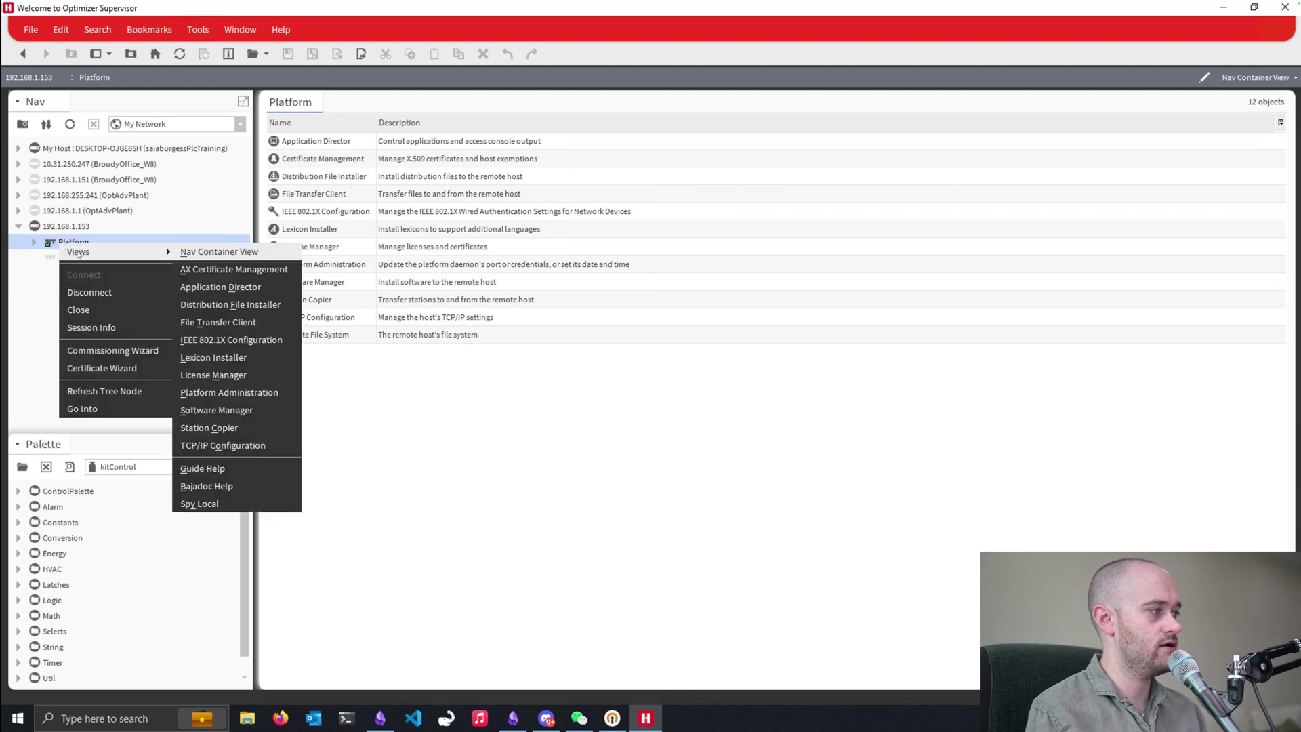
left_click(105, 349)
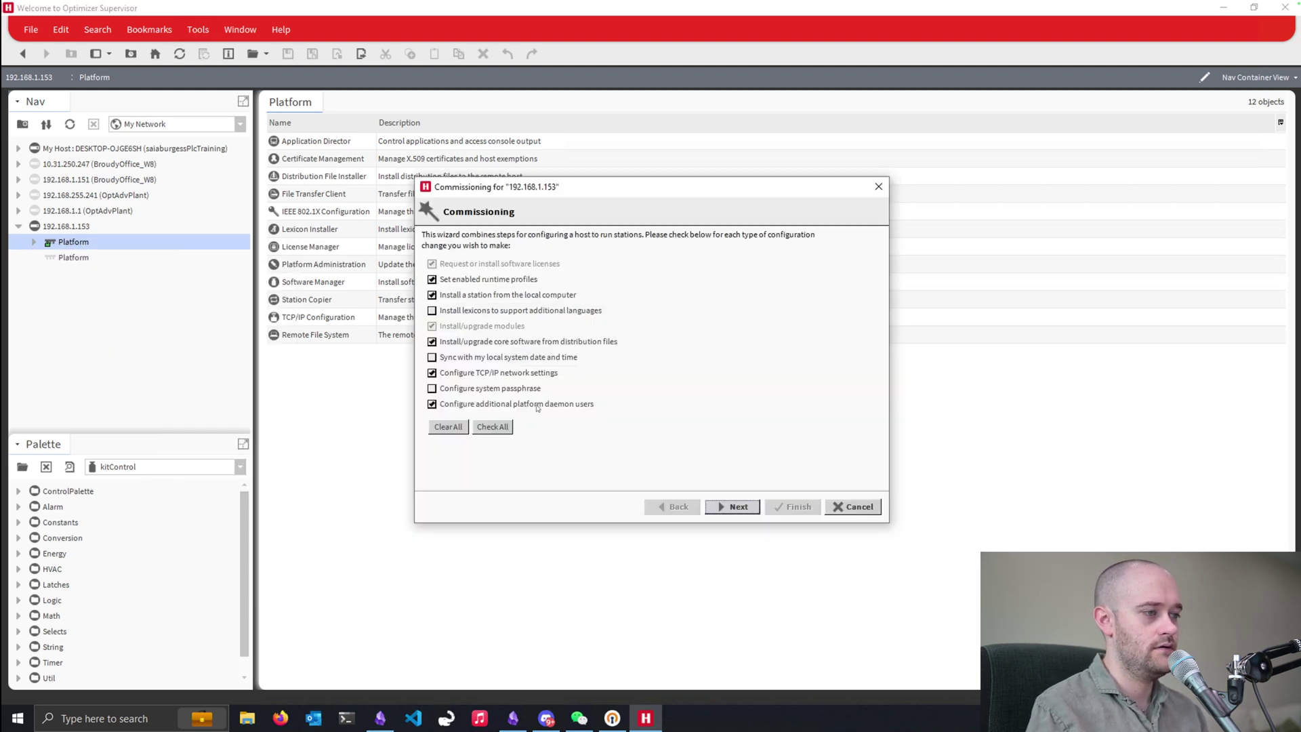
left_click(538, 405)
left_click(513, 373)
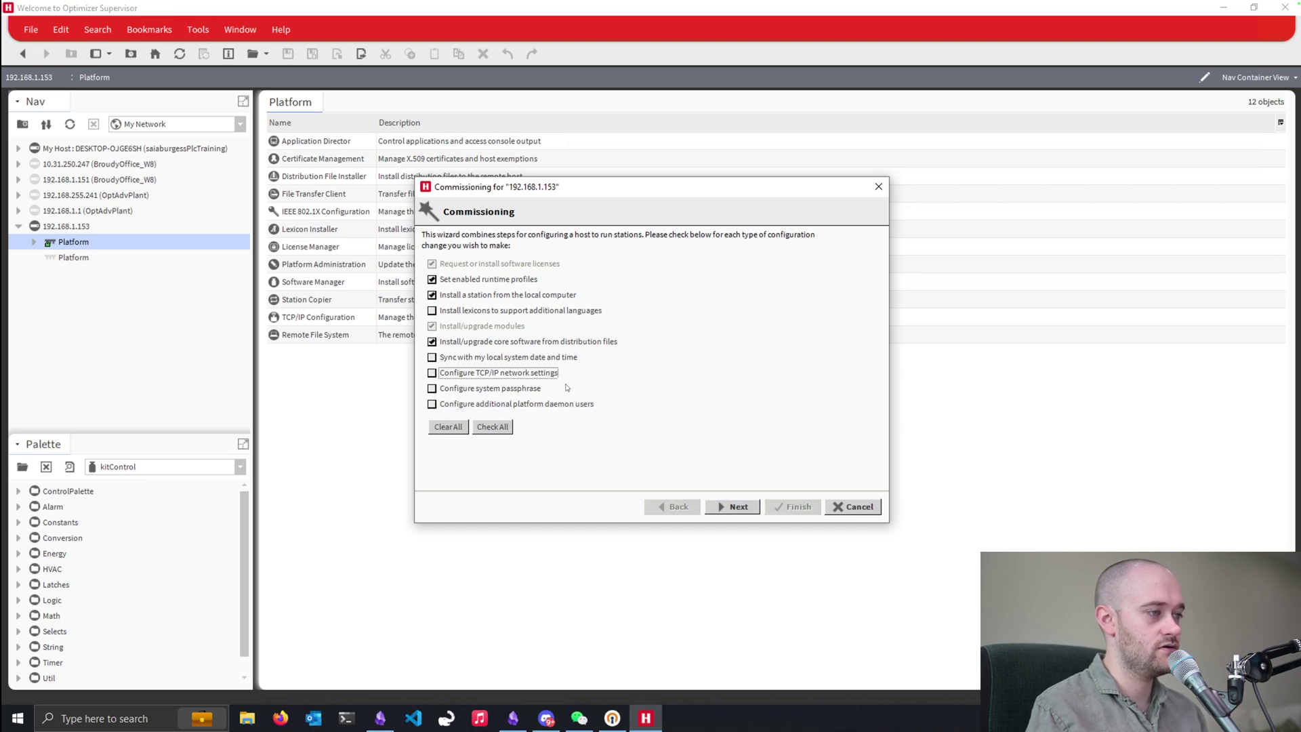
left_click(737, 508)
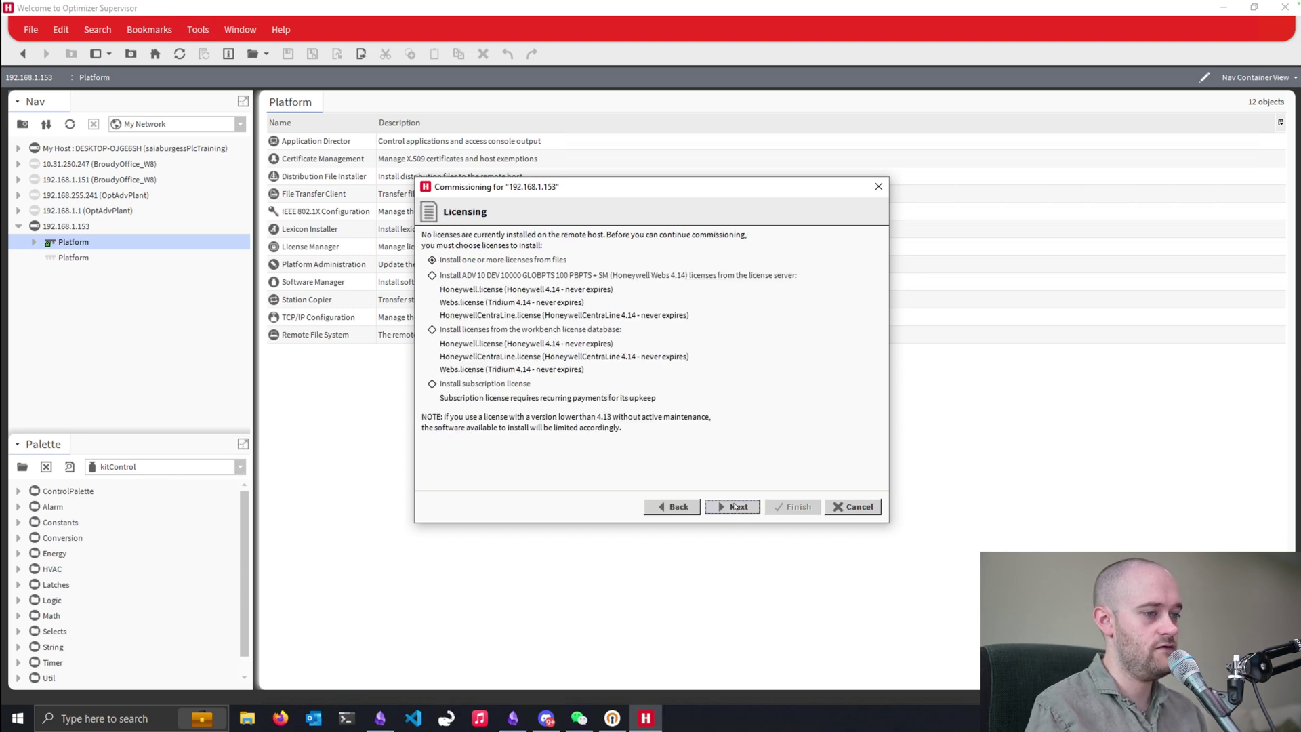
- Use the license server for licenses and set OptAdvDemo as the station to install
left_click(554, 281)
left_click(730, 510)
left_click(731, 510)
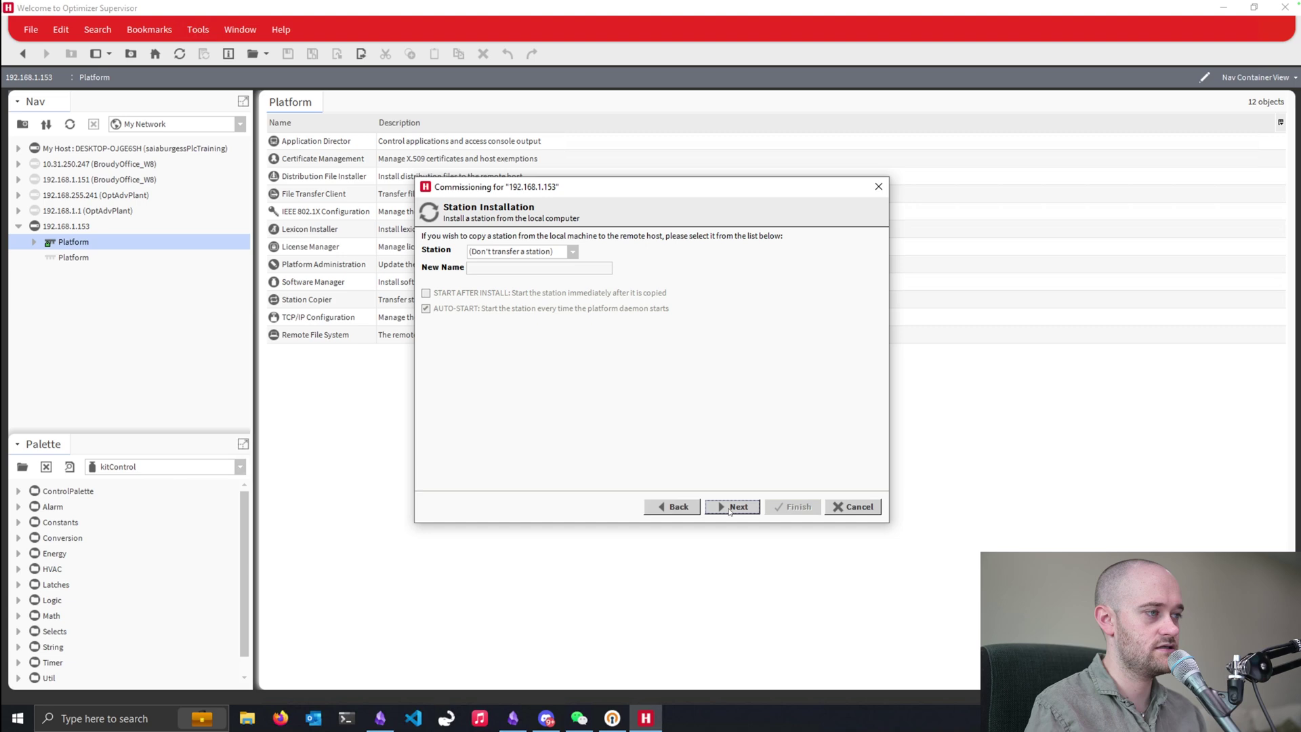
left_click(540, 255)
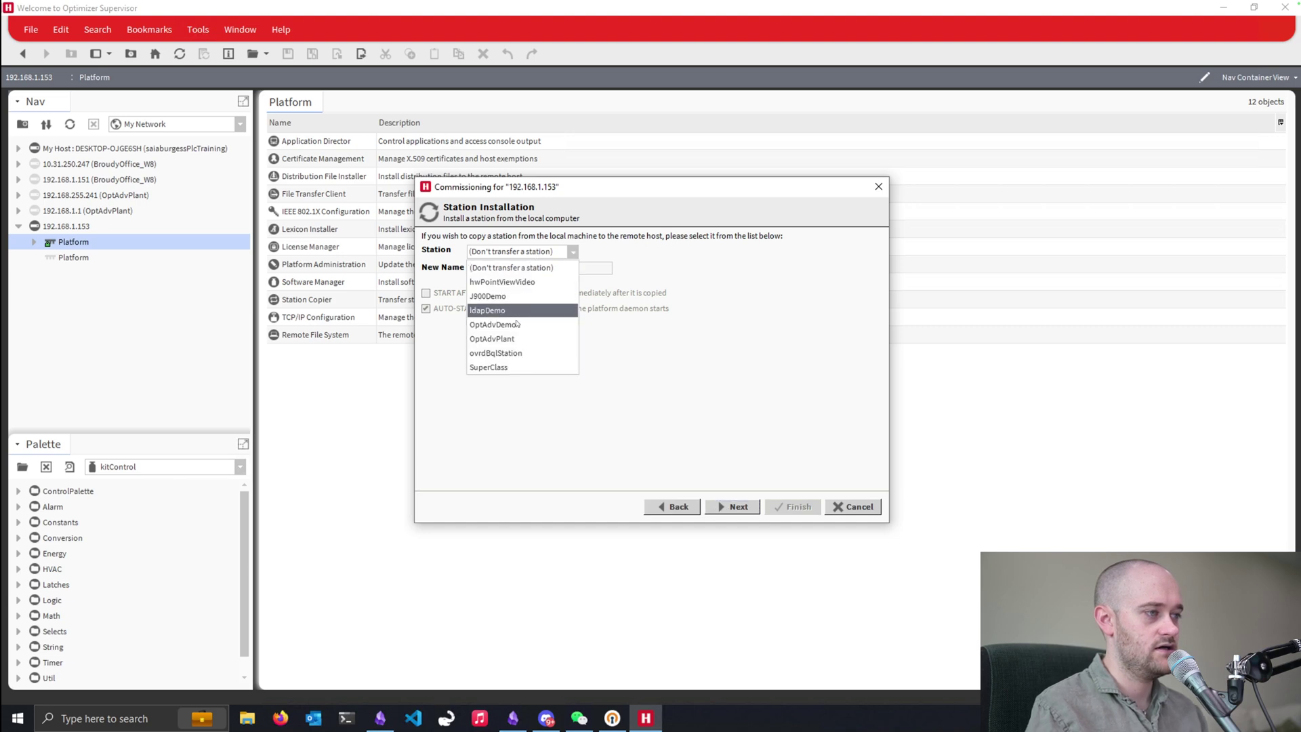
key("Escape")
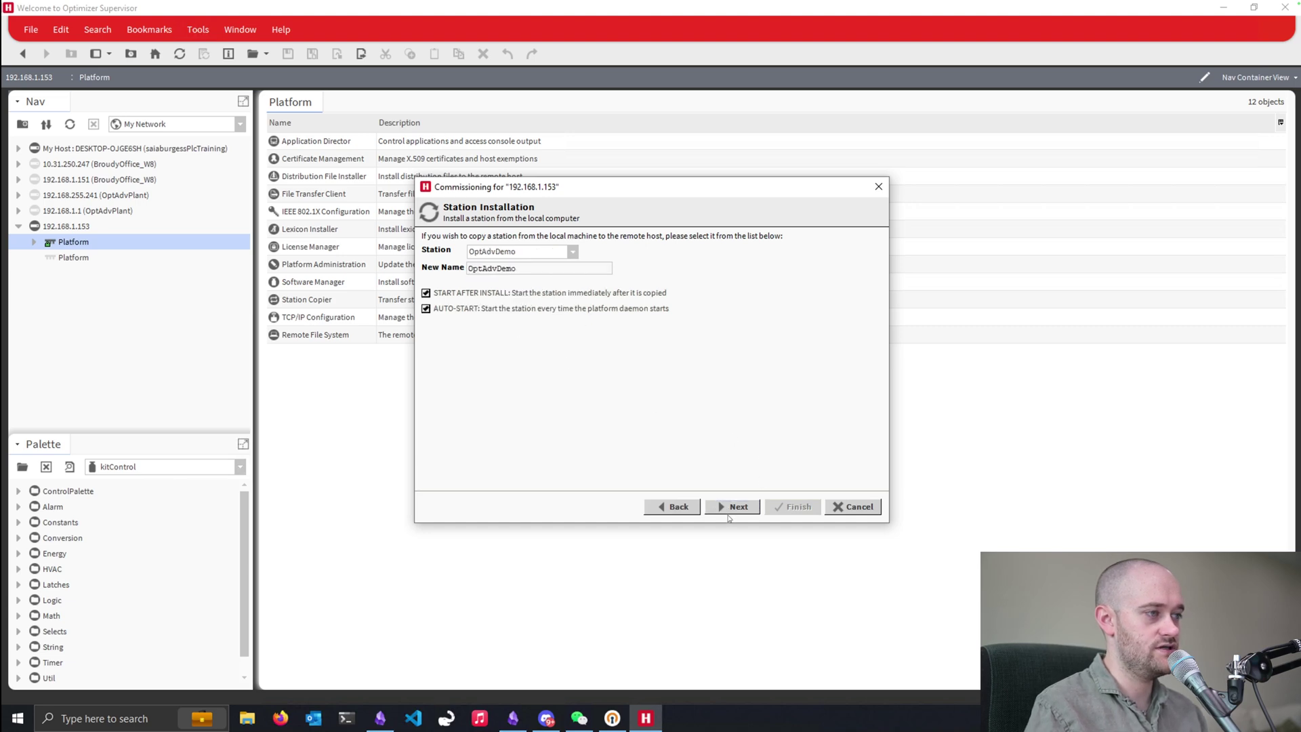
left_click(724, 507)
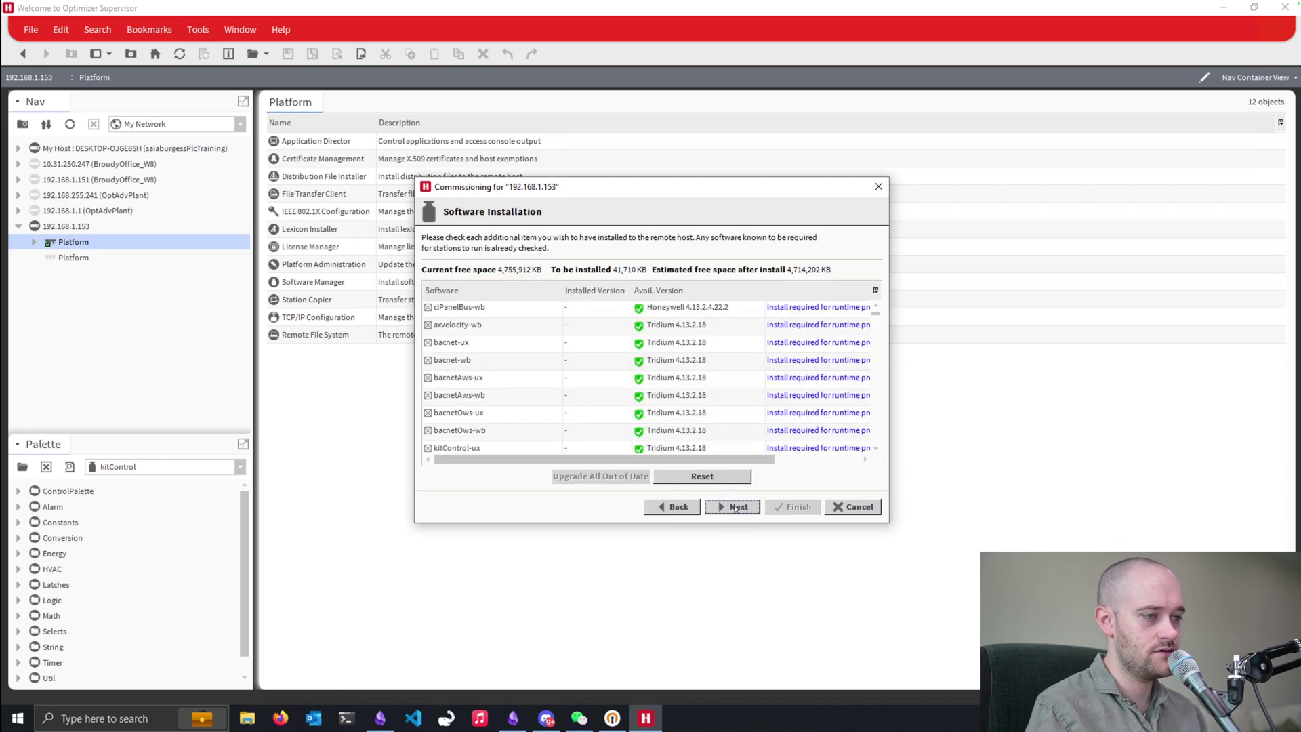
- Accept the software list and distribution files, advancing to the commissioning review
mouse_move(877, 317)
left_mouse_down()
mouse_move(874, 340)
mouse_move(881, 309)
left_mouse_up()
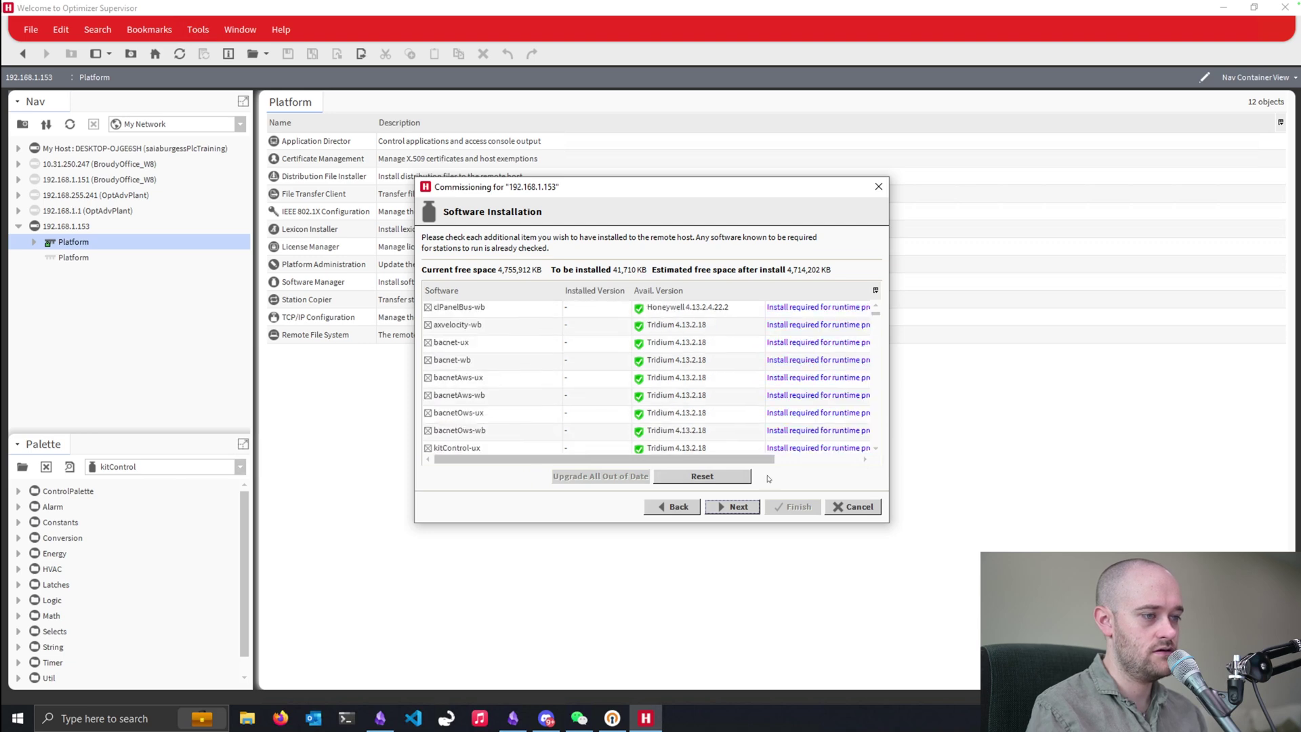
left_click(732, 508)
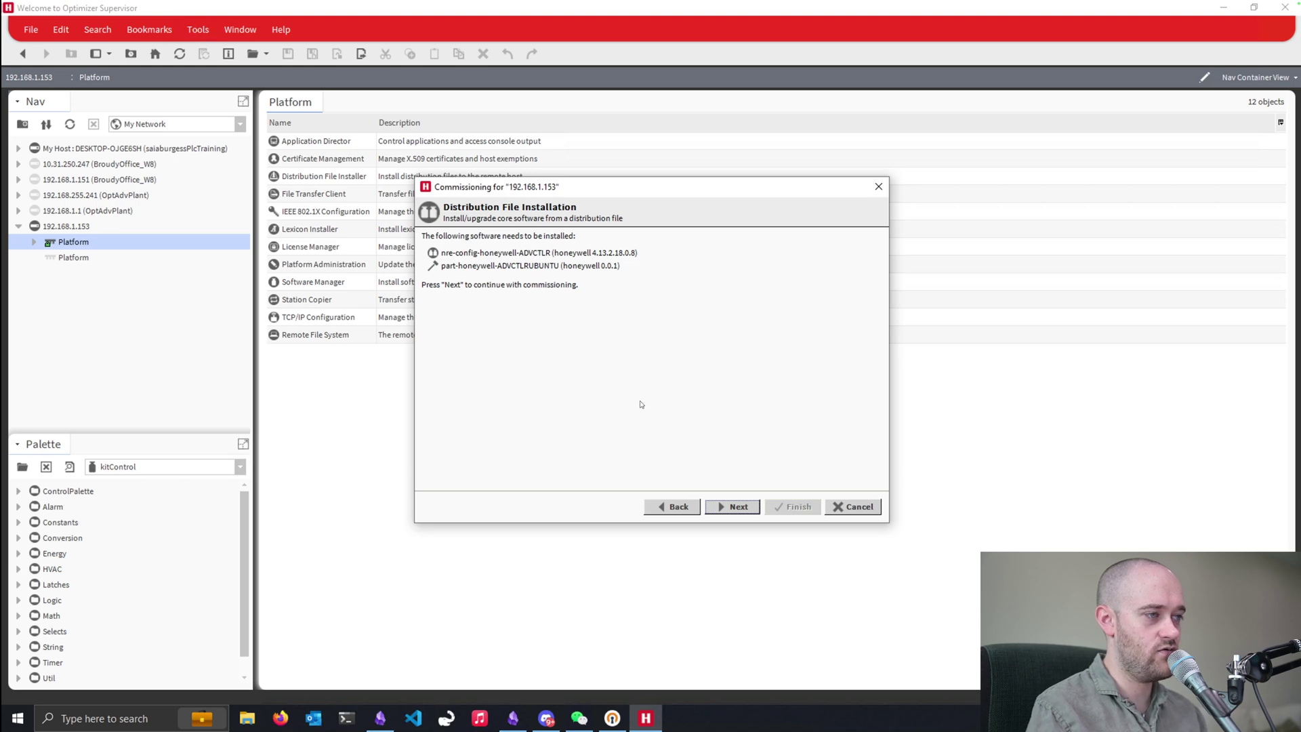
left_click(722, 505)
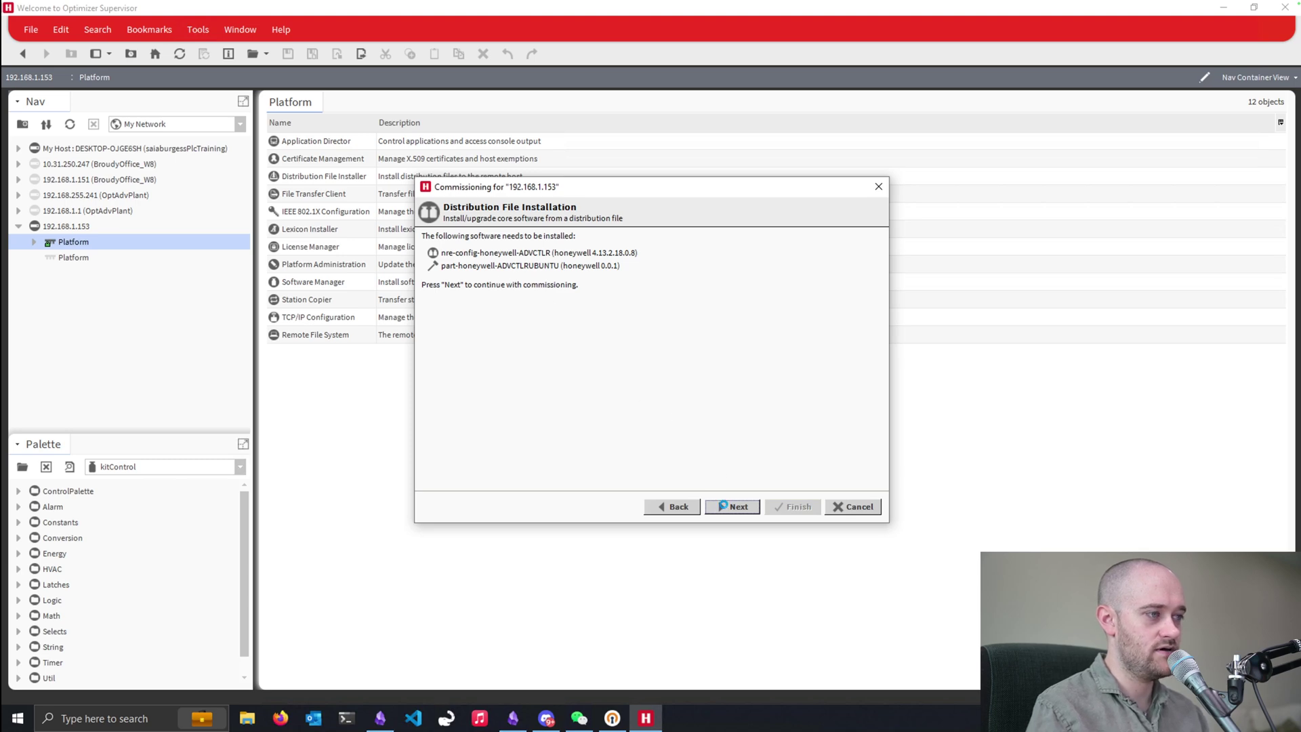
- Finish the wizard to start commissioning 192.168.1.153
left_click(792, 507)
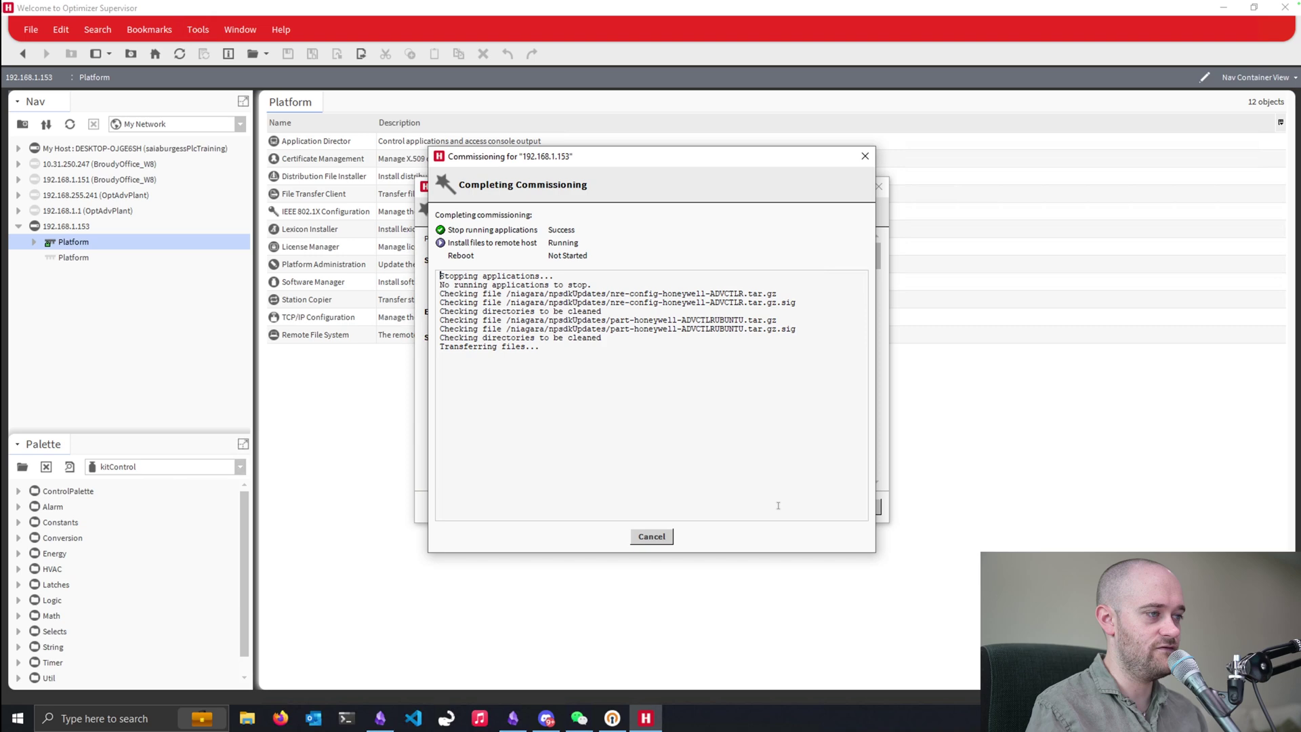